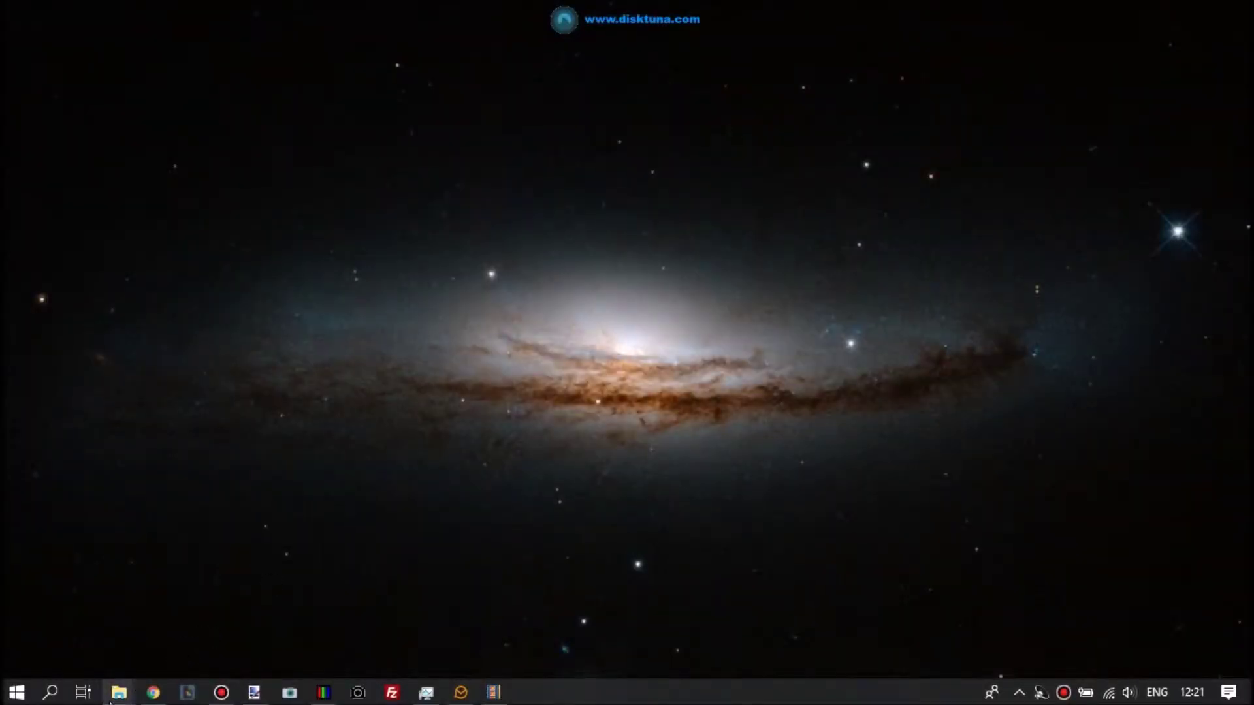
Step: Open 20170815_171003-1-2.JPG from the test-patch folder in the photo viewer, examine the damaged band and close the viewer
{"action": "mouse_move", "coordinate": [113, 694]}
{"action": "left_click", "coordinate": [305, 629]}
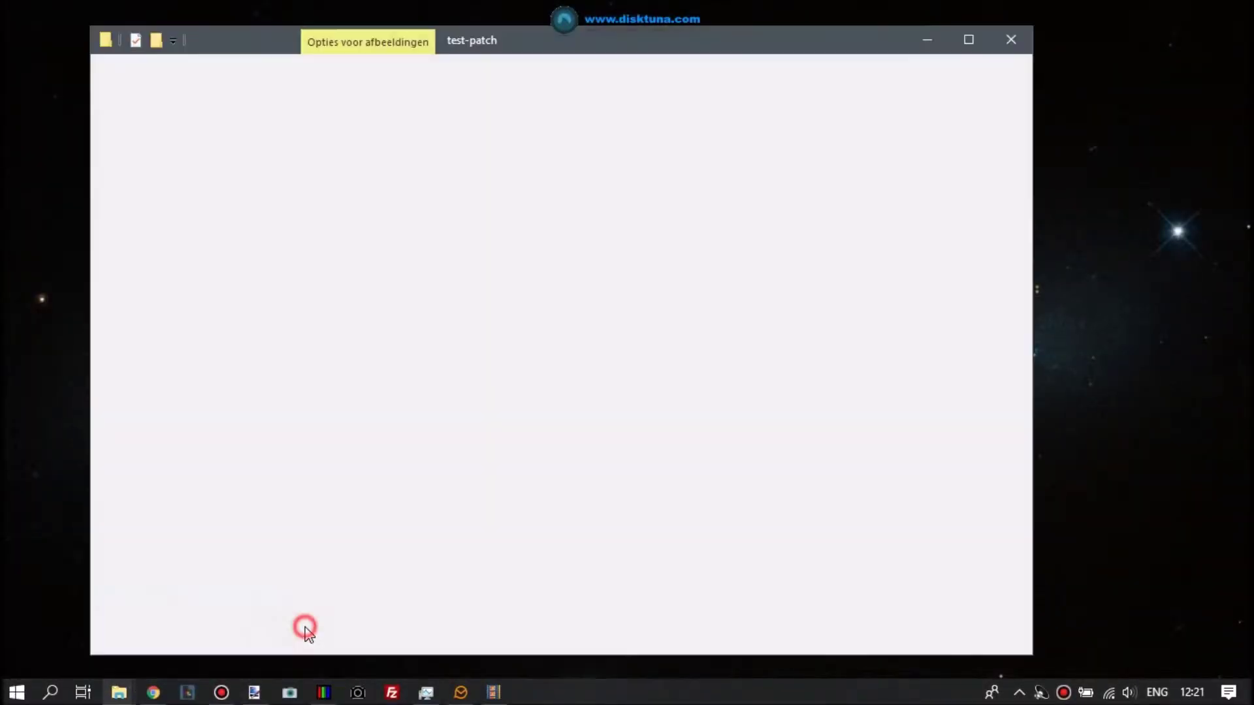
{"action": "double_click", "coordinate": [739, 251]}
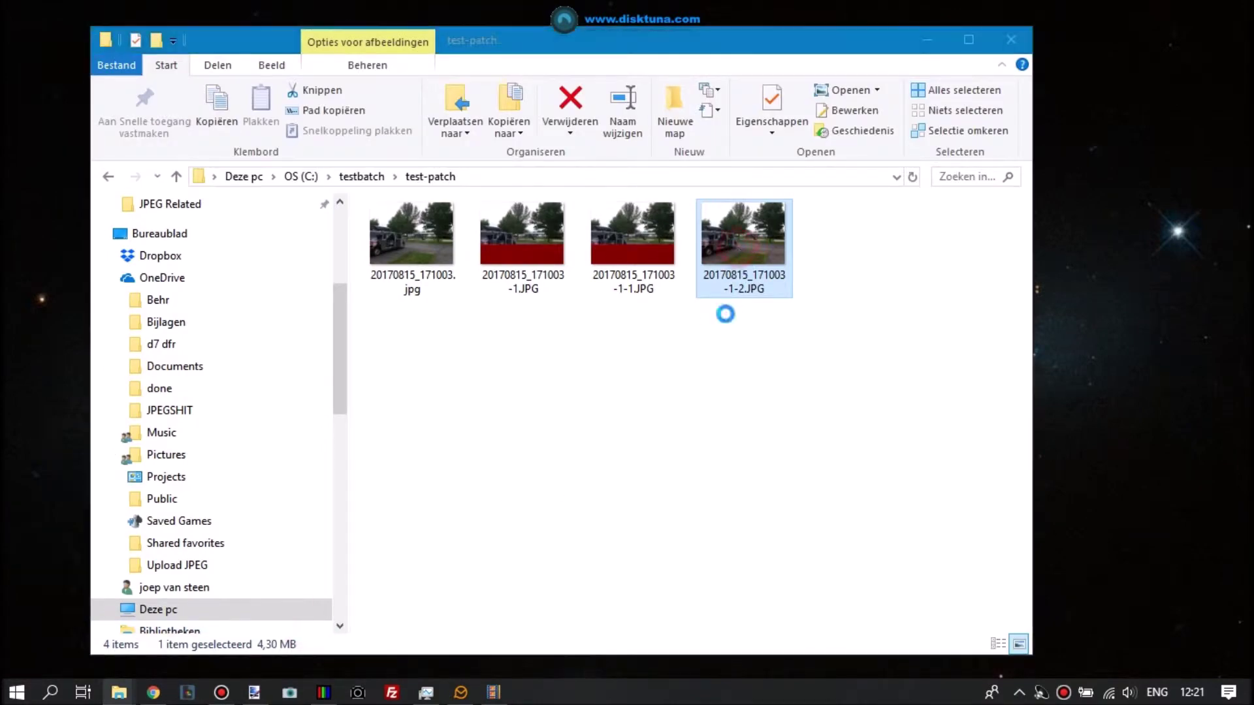
{"action": "scroll", "coordinate": [703, 422], "scroll_direction": "up", "scroll_amount": 3}
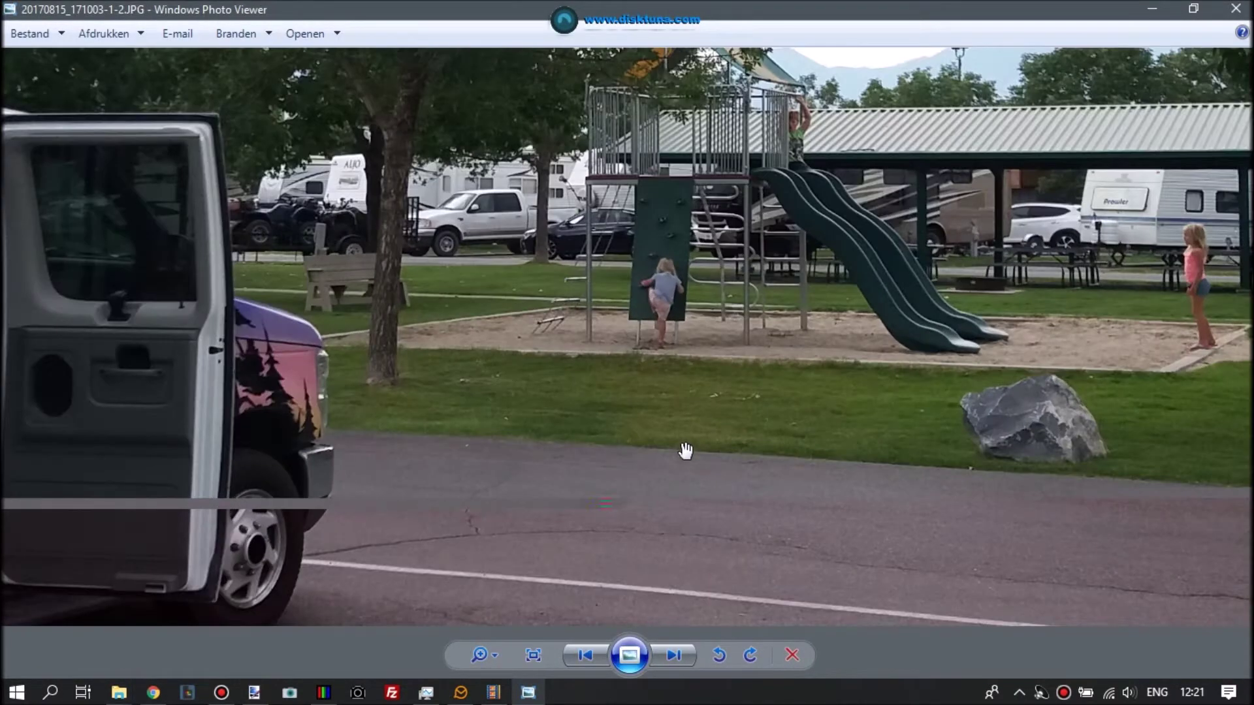
{"action": "left_click_drag", "start_coordinate": [686, 448], "coordinate": [679, 302]}
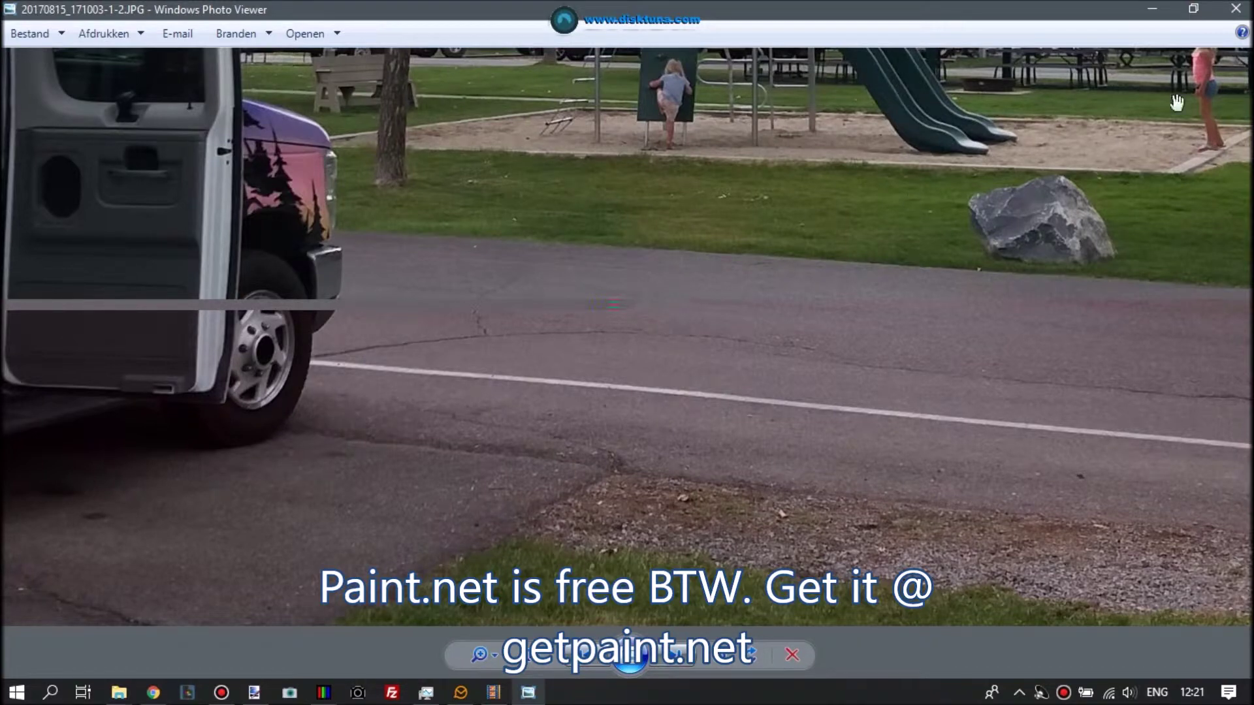
{"action": "left_click", "coordinate": [1235, 11]}
Step: Open 20170815_171003-1-2.JPG from the folder in paint.net and close the 2019-06-13 (5).png image
{"action": "right_click", "coordinate": [730, 236]}
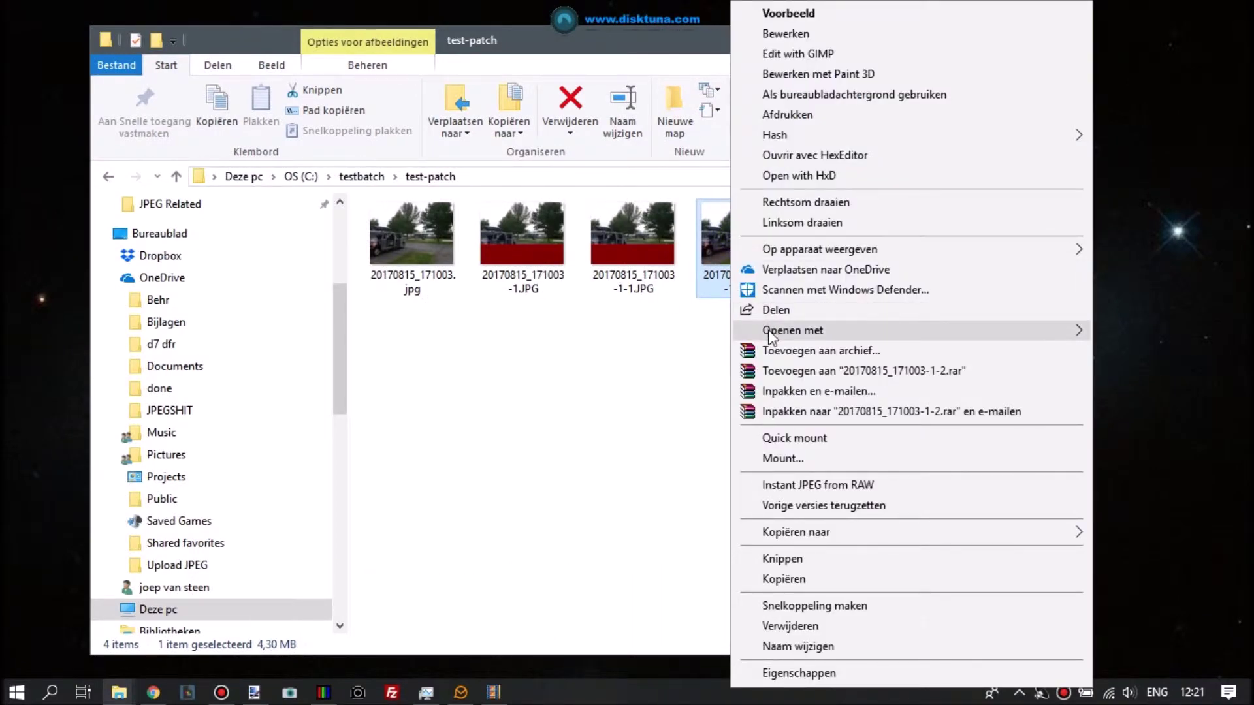
{"action": "mouse_move", "coordinate": [802, 332]}
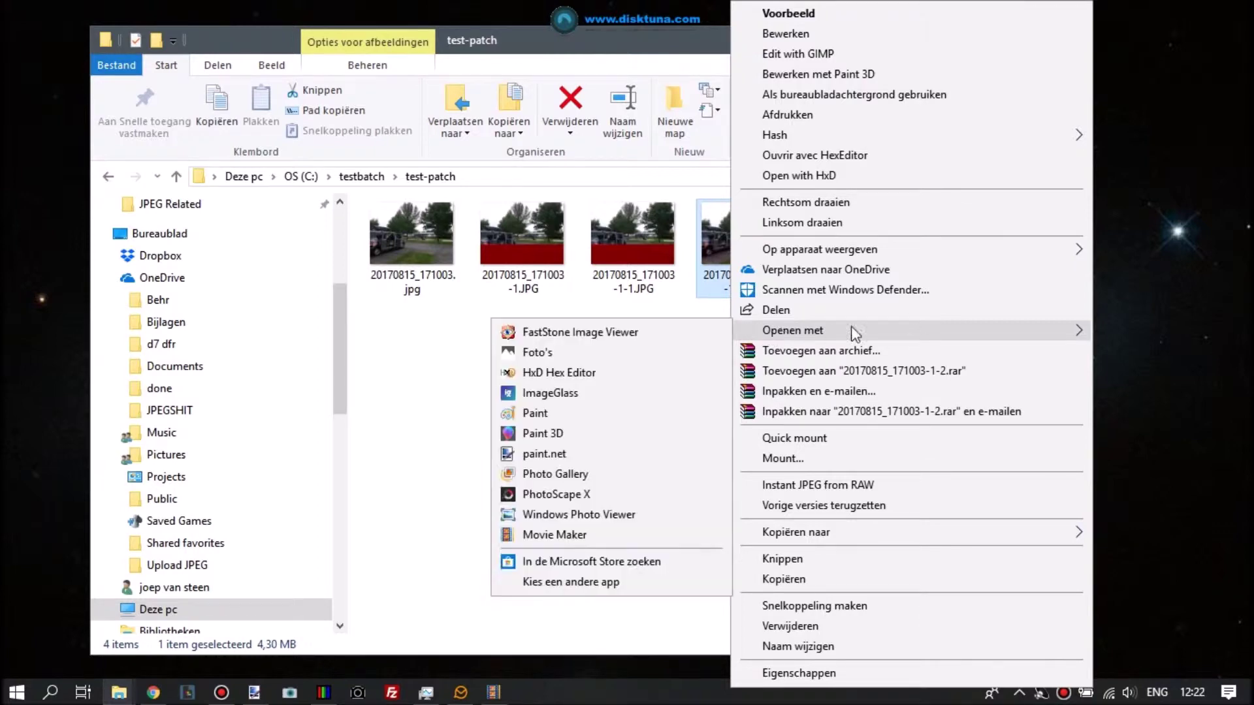
{"action": "left_click", "coordinate": [547, 455]}
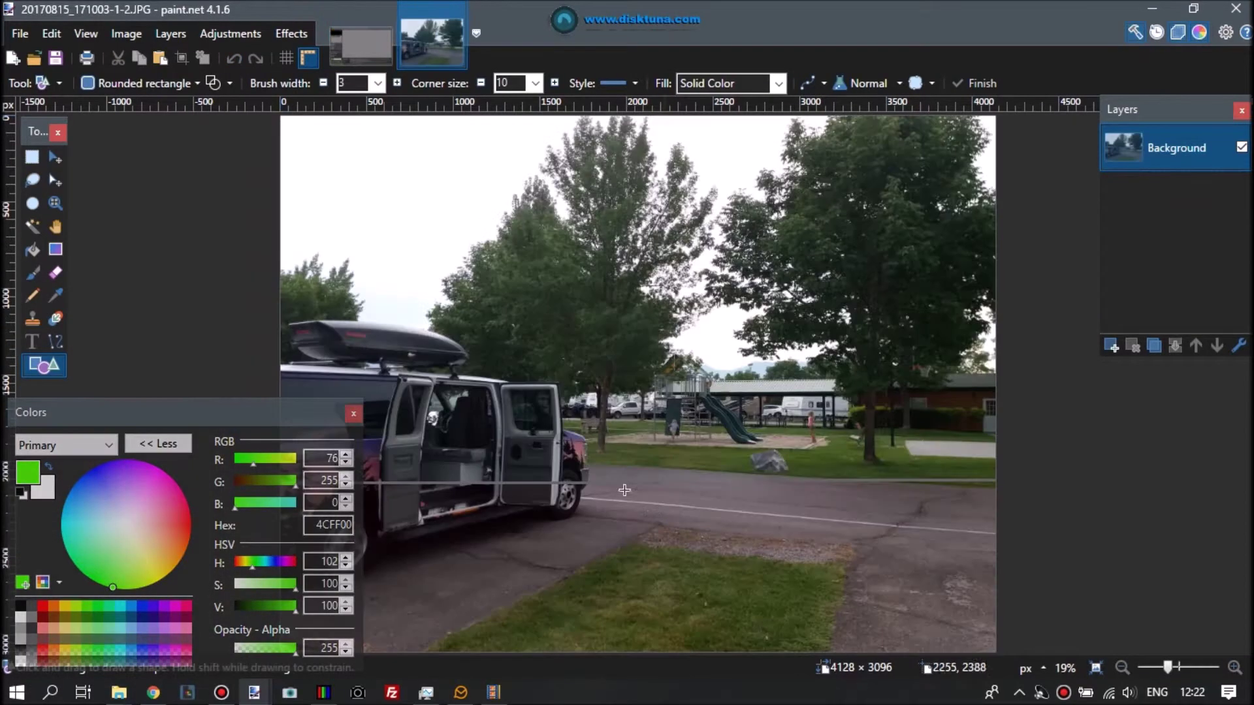
{"action": "left_click", "coordinate": [382, 10]}
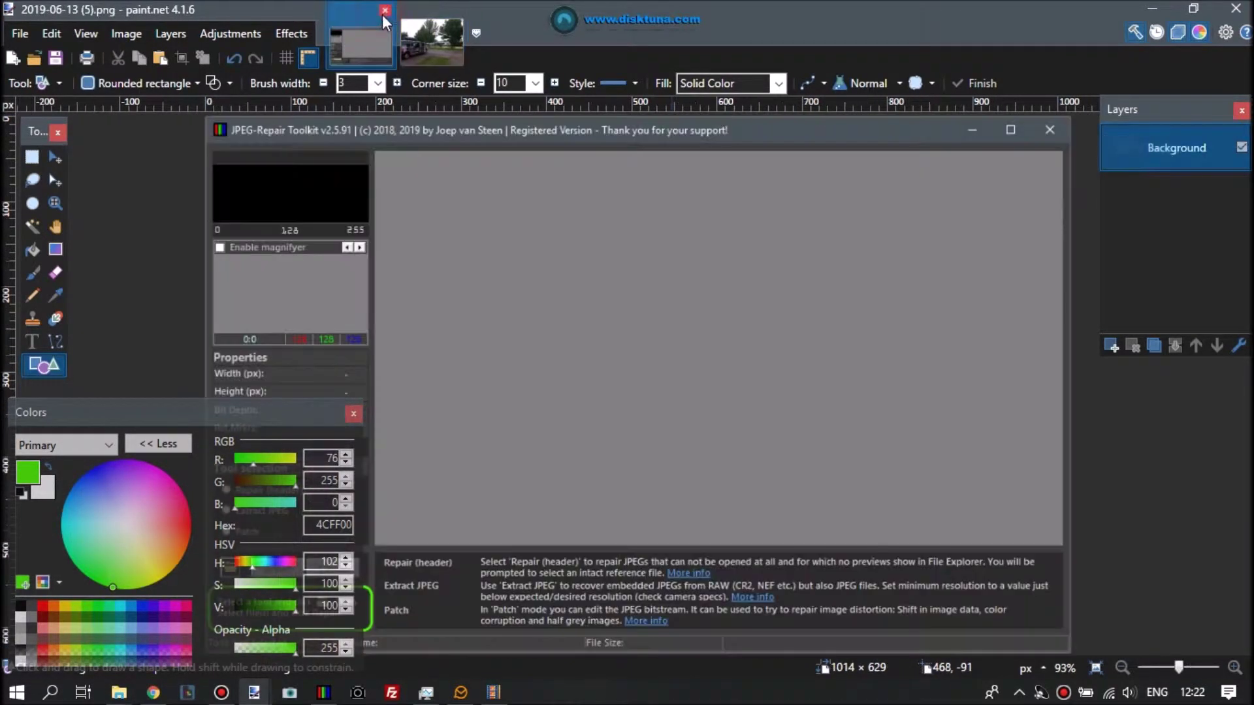
Step: Move the Colors window off the photo and select the full-width area below the grey line, about 4128 × 990 pixels
{"action": "left_click_drag", "start_coordinate": [276, 428], "coordinate": [129, 408]}
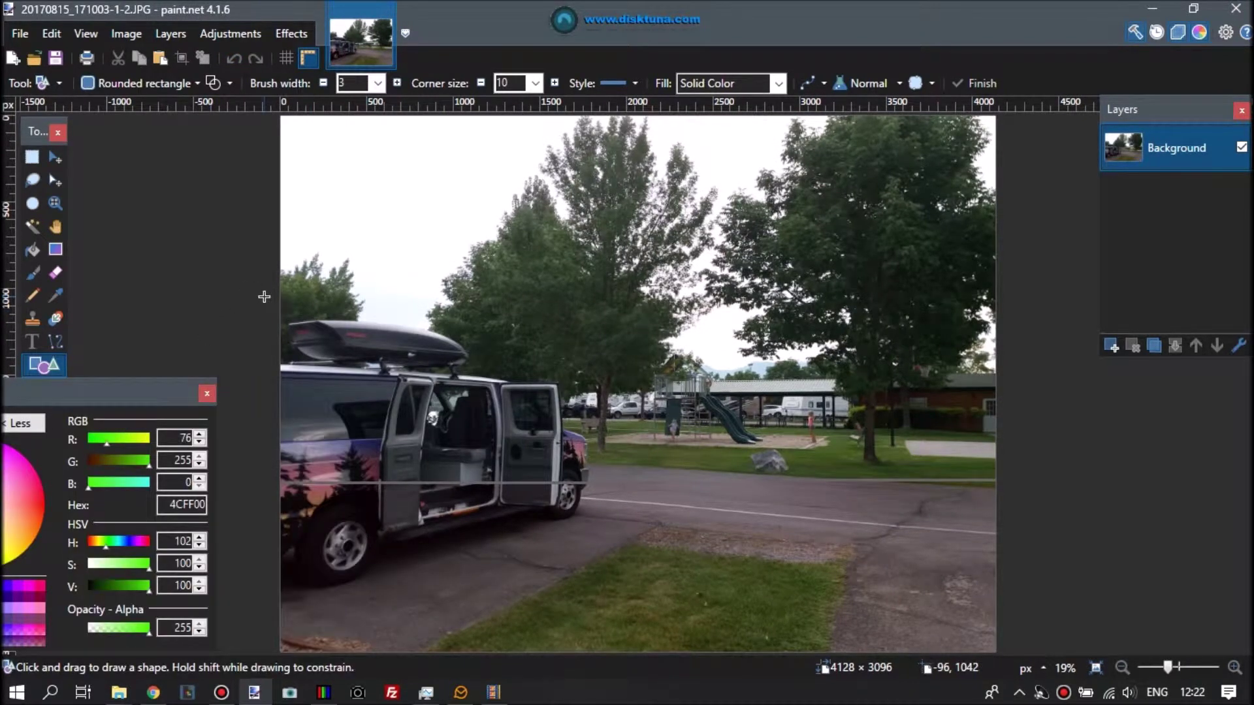
{"action": "left_click", "coordinate": [32, 157]}
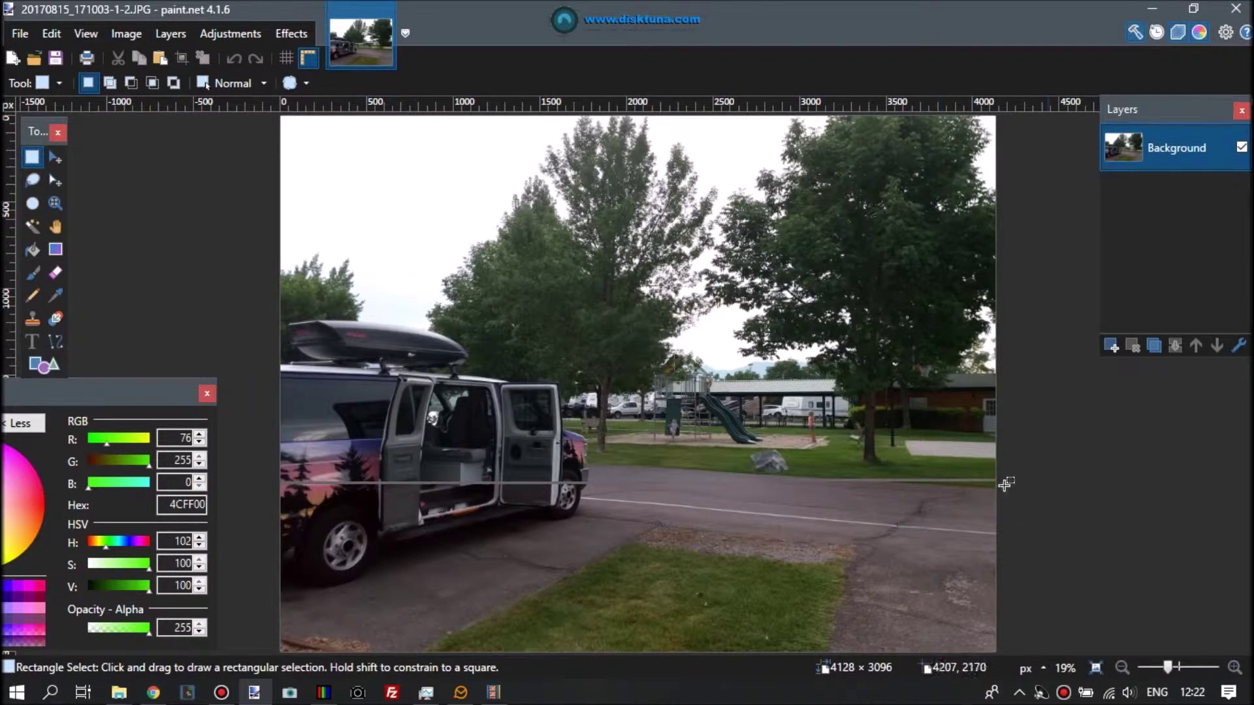
{"action": "left_click_drag", "start_coordinate": [1002, 482], "coordinate": [273, 661]}
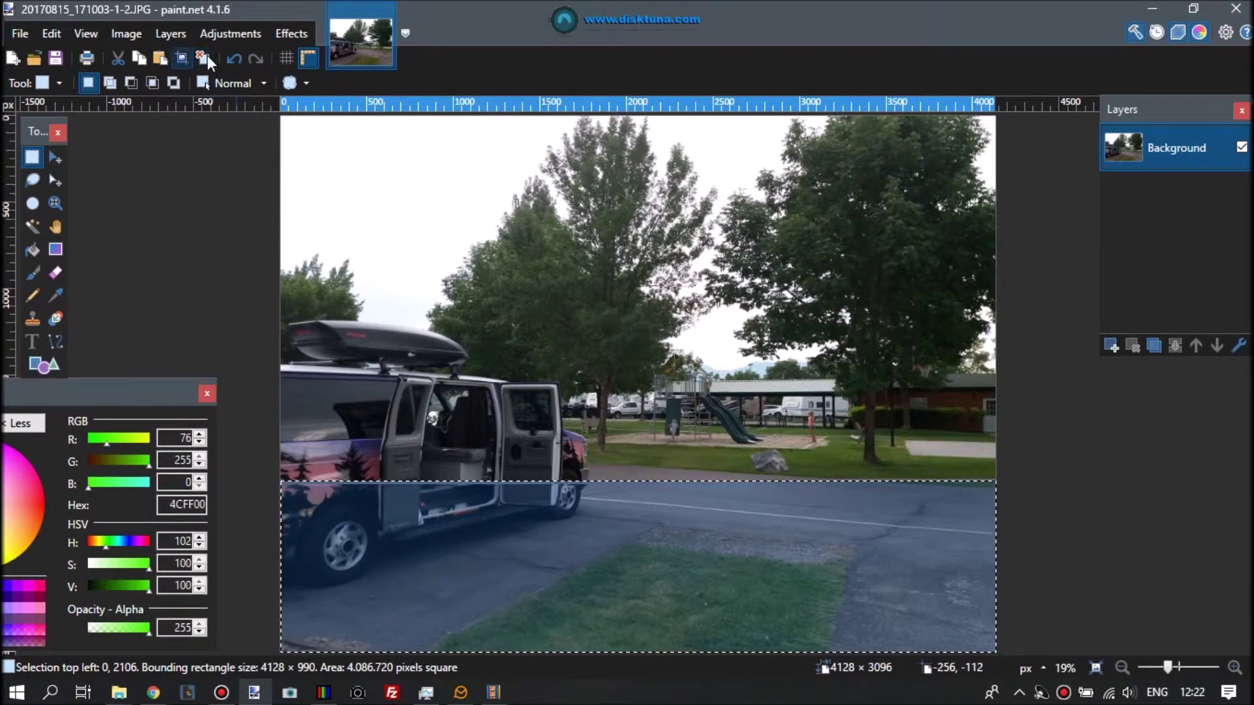
Step: Reset Curves for the selected area, lower only the red curve's midpoint to about (130, 125), apply it and deselect
{"action": "left_click", "coordinate": [225, 36]}
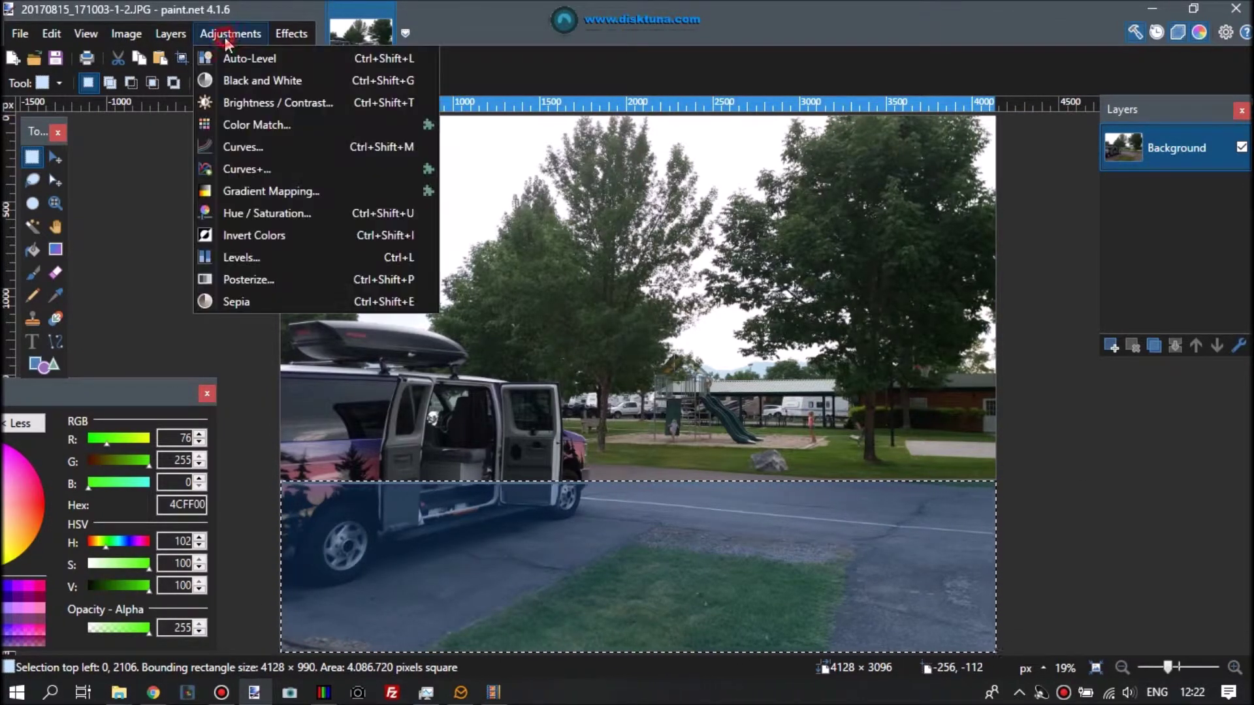
{"action": "left_click", "coordinate": [231, 149]}
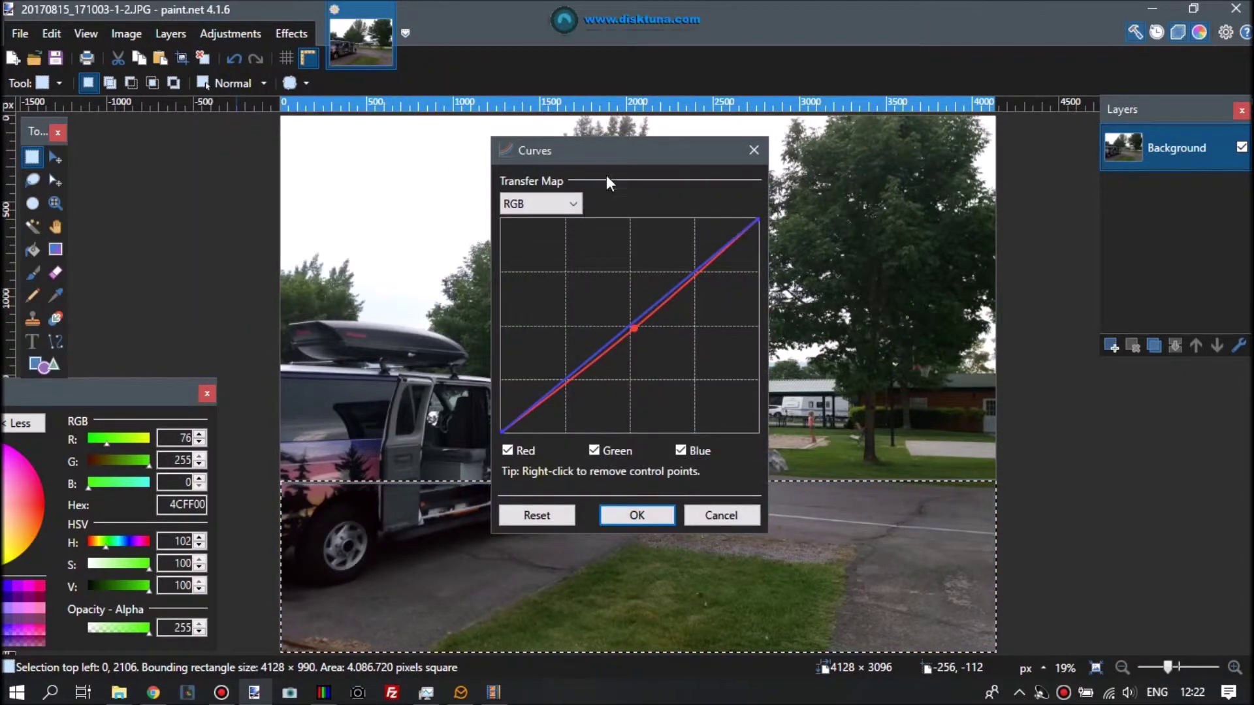
{"action": "left_click_drag", "start_coordinate": [662, 154], "coordinate": [1082, 76]}
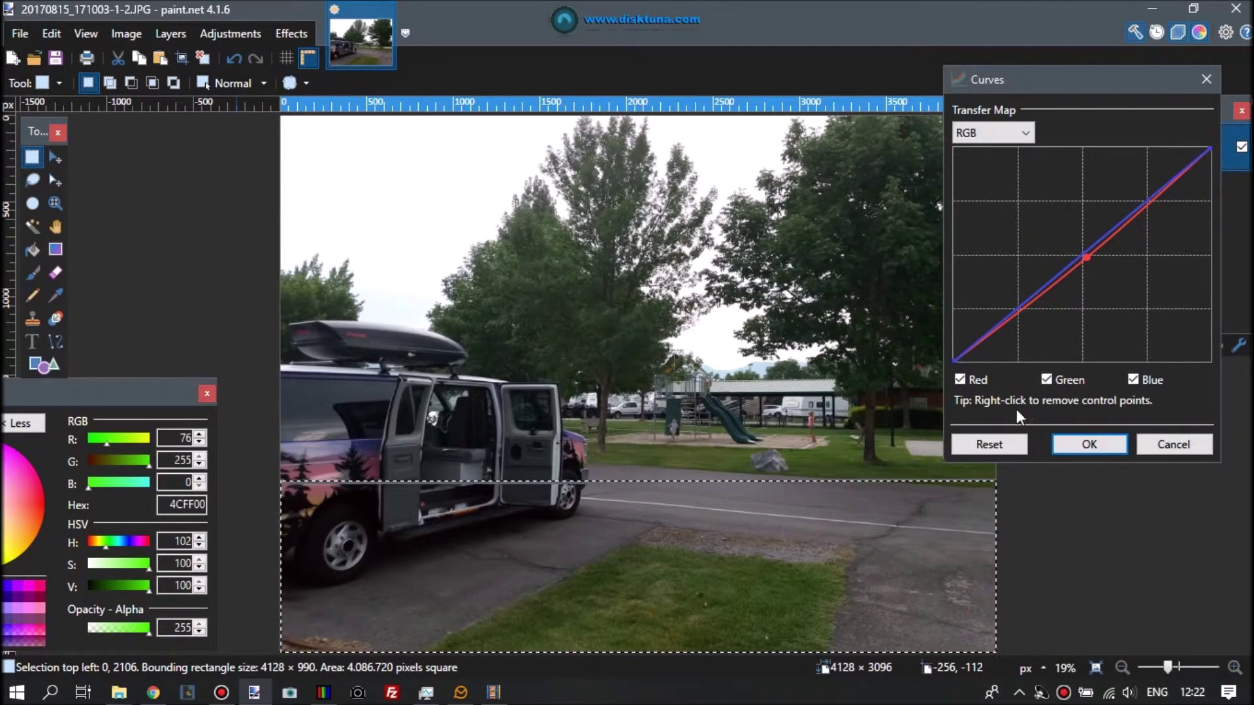
{"action": "left_click", "coordinate": [1006, 442]}
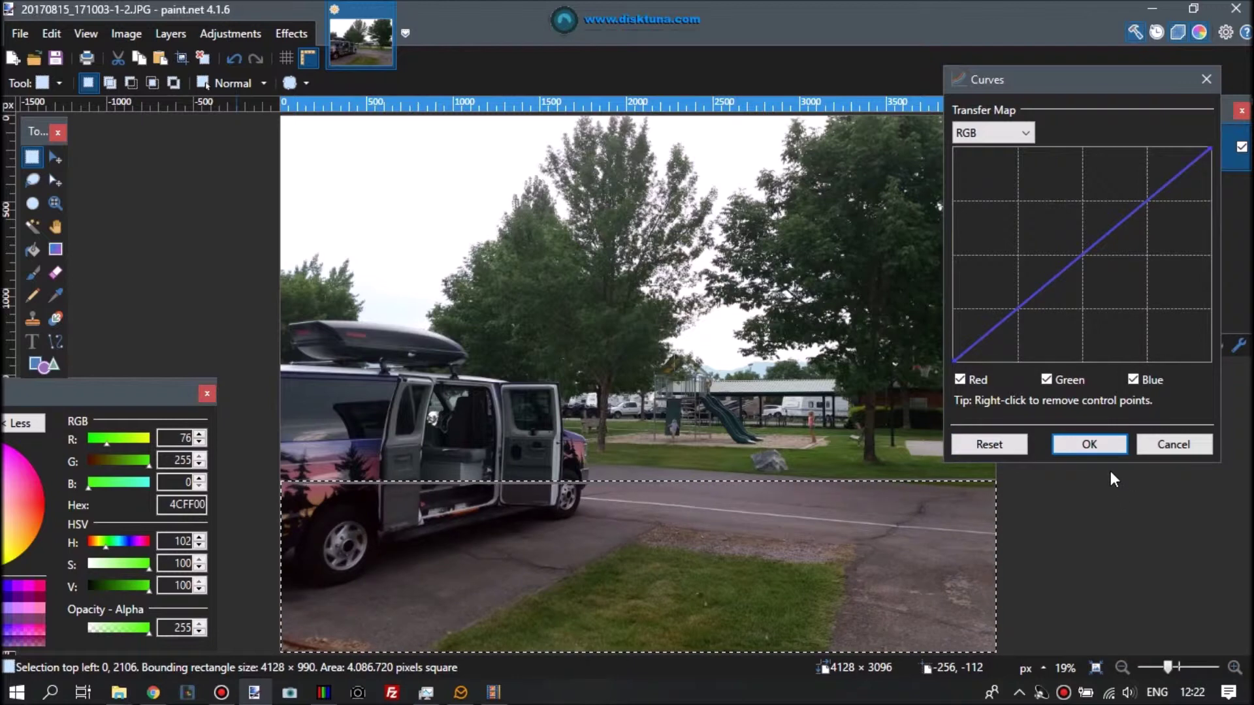
{"action": "left_click", "coordinate": [1045, 382]}
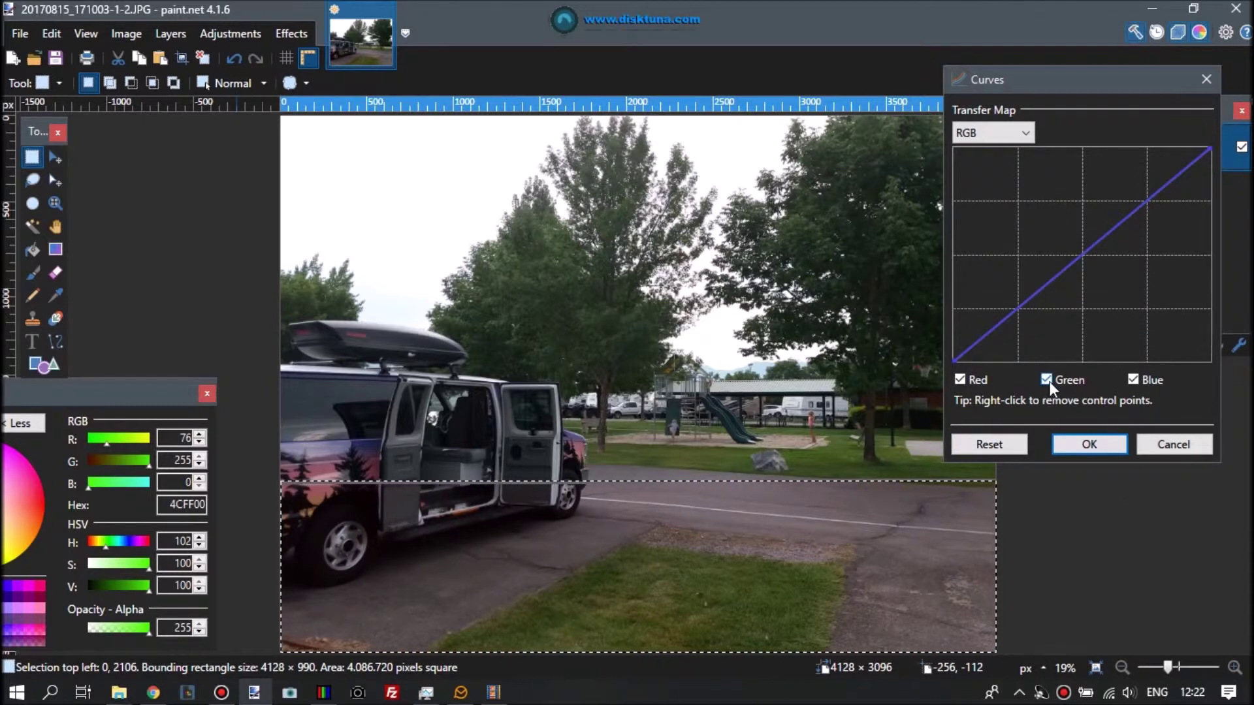
{"action": "left_click", "coordinate": [1132, 379]}
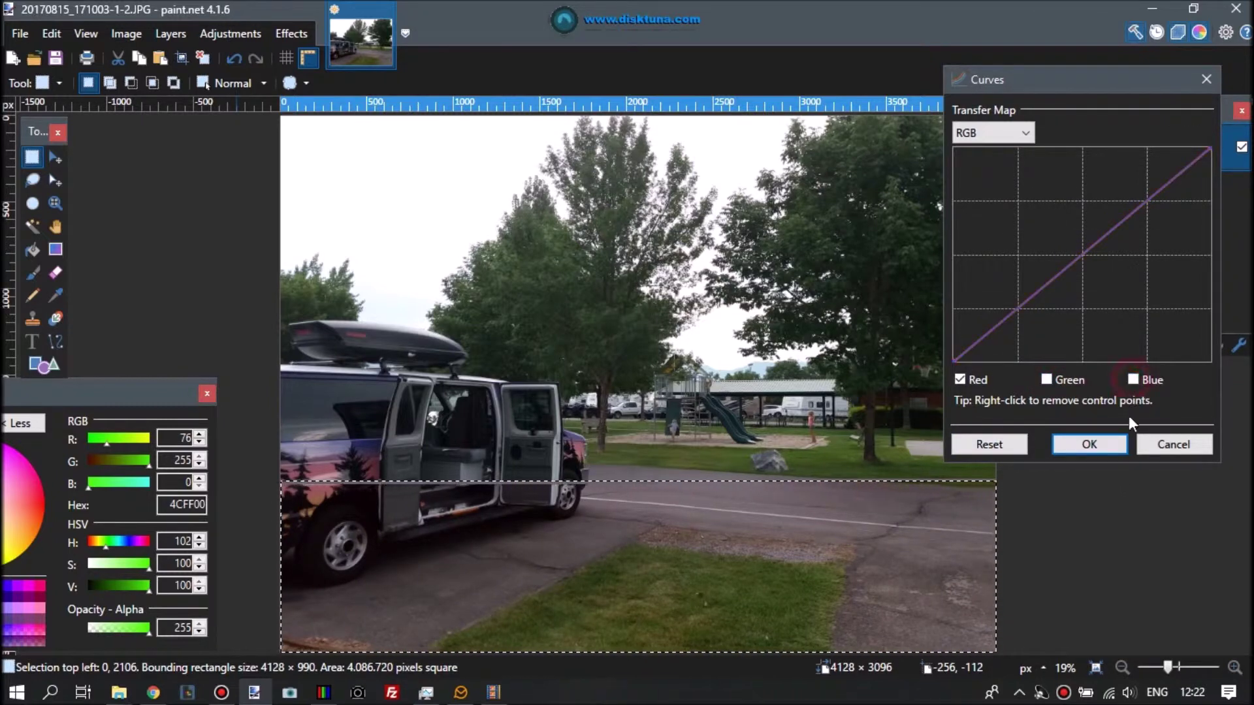
{"action": "left_click", "coordinate": [1084, 256]}
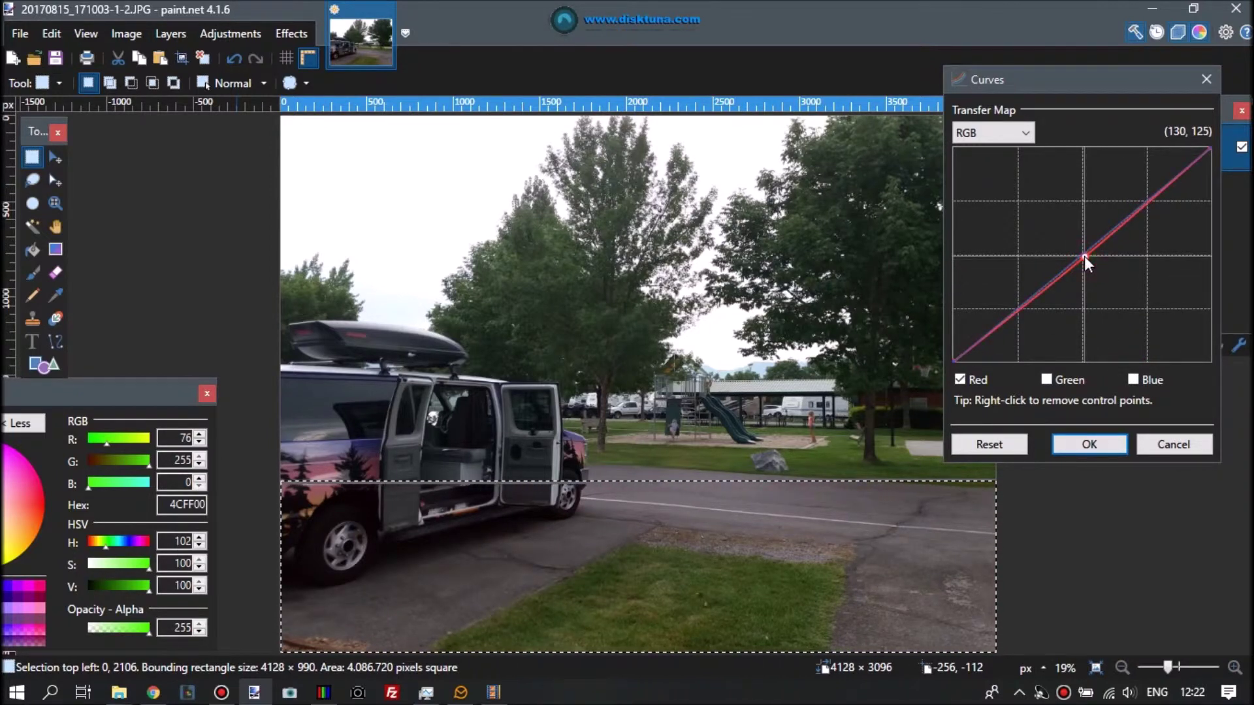
{"action": "left_click_drag", "start_coordinate": [1084, 256], "coordinate": [1085, 257]}
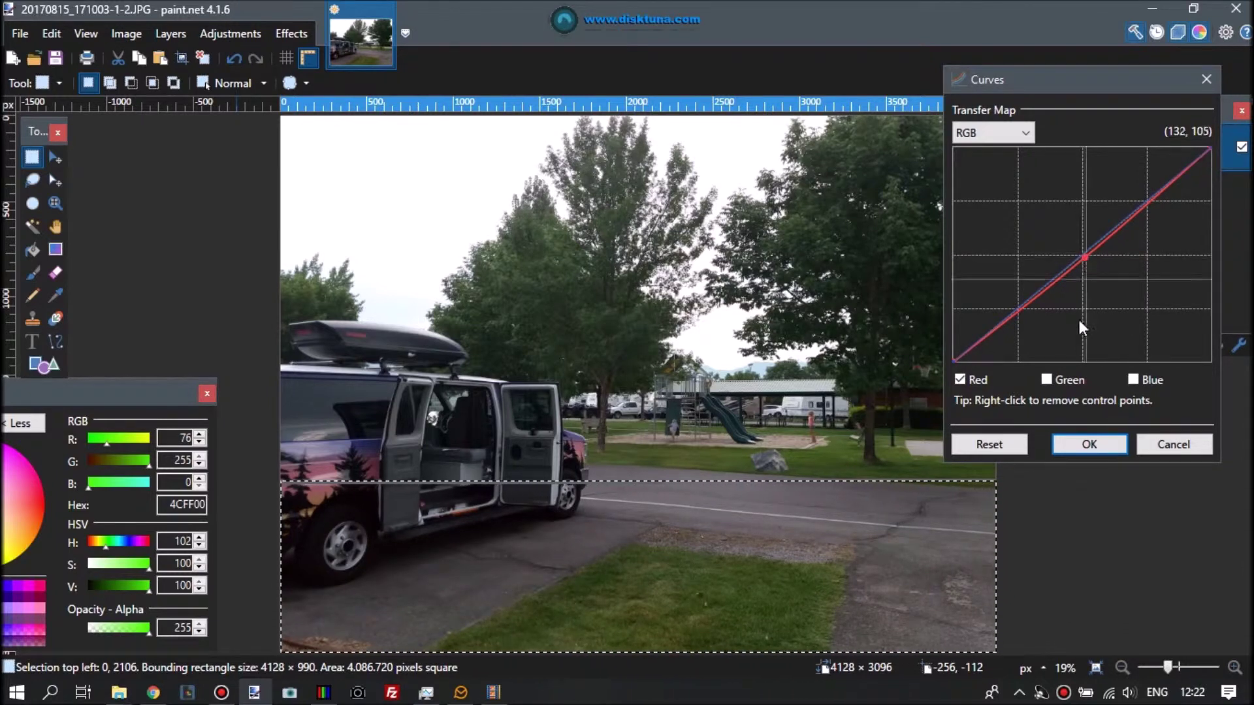
{"action": "left_click", "coordinate": [1087, 446]}
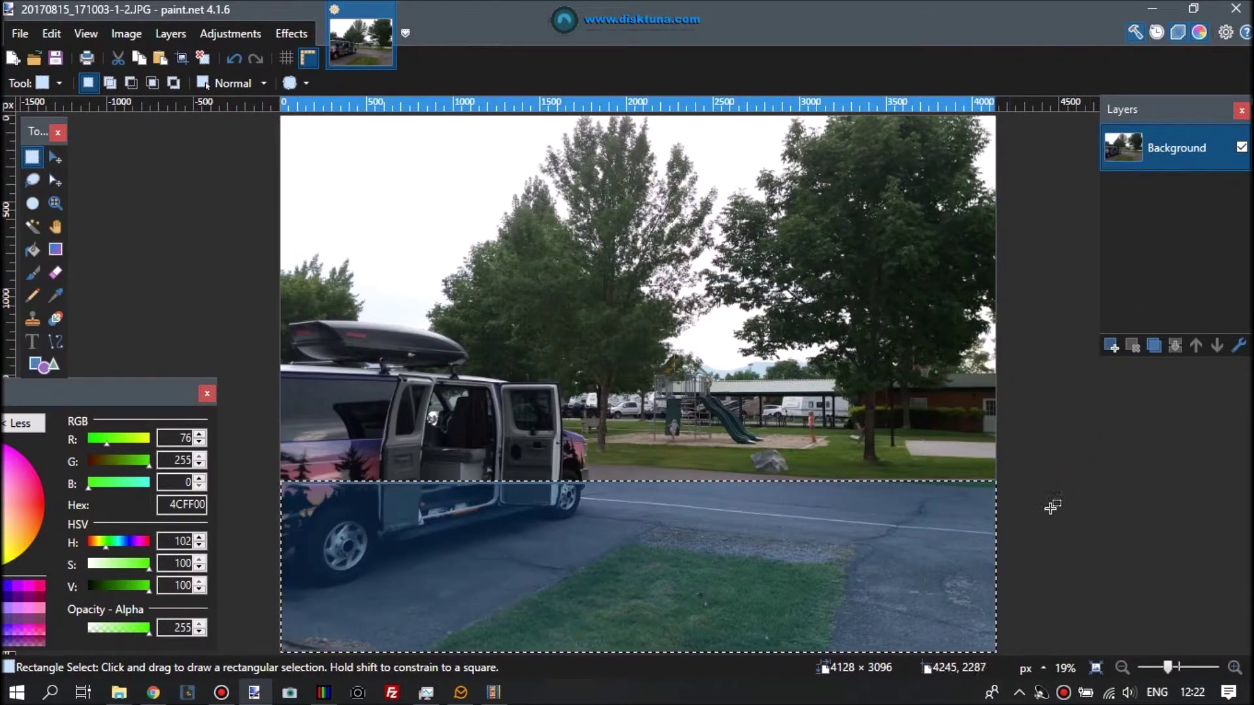
{"action": "left_click", "coordinate": [1096, 511]}
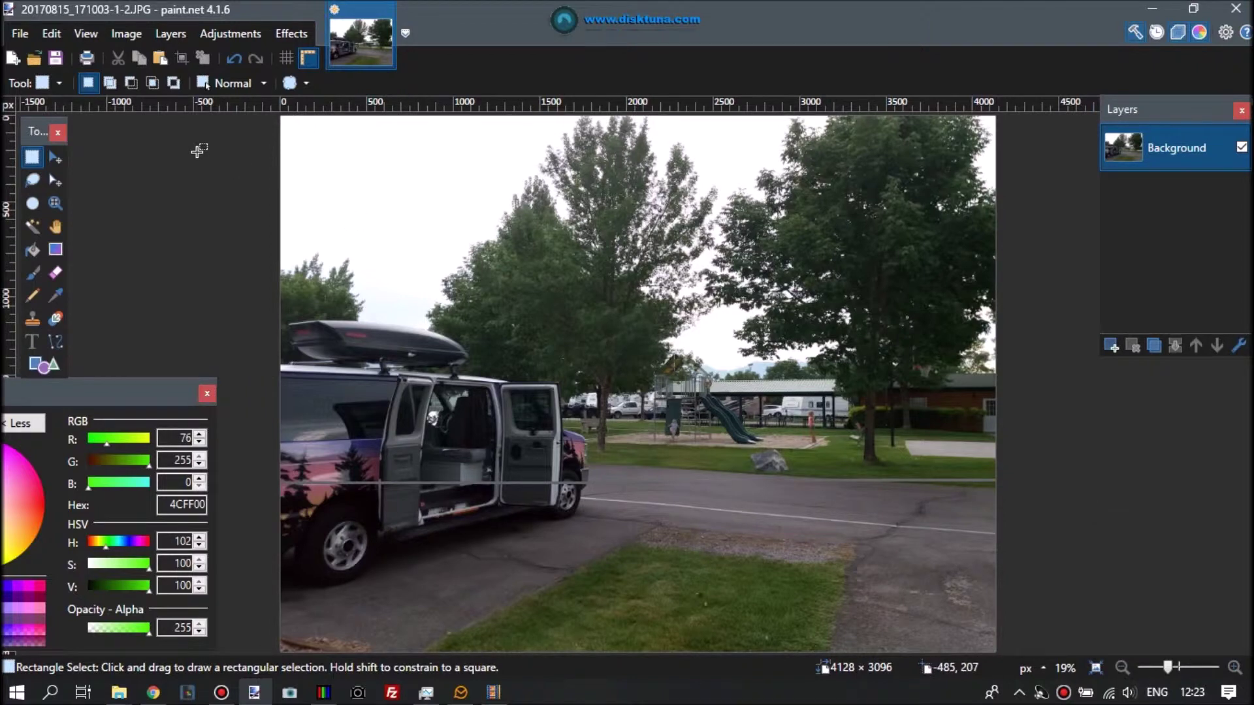
Step: Apply the same Curves adjustment to the whole image and examine the area around the grey line
{"action": "left_click", "coordinate": [229, 33]}
{"action": "left_click", "coordinate": [254, 145]}
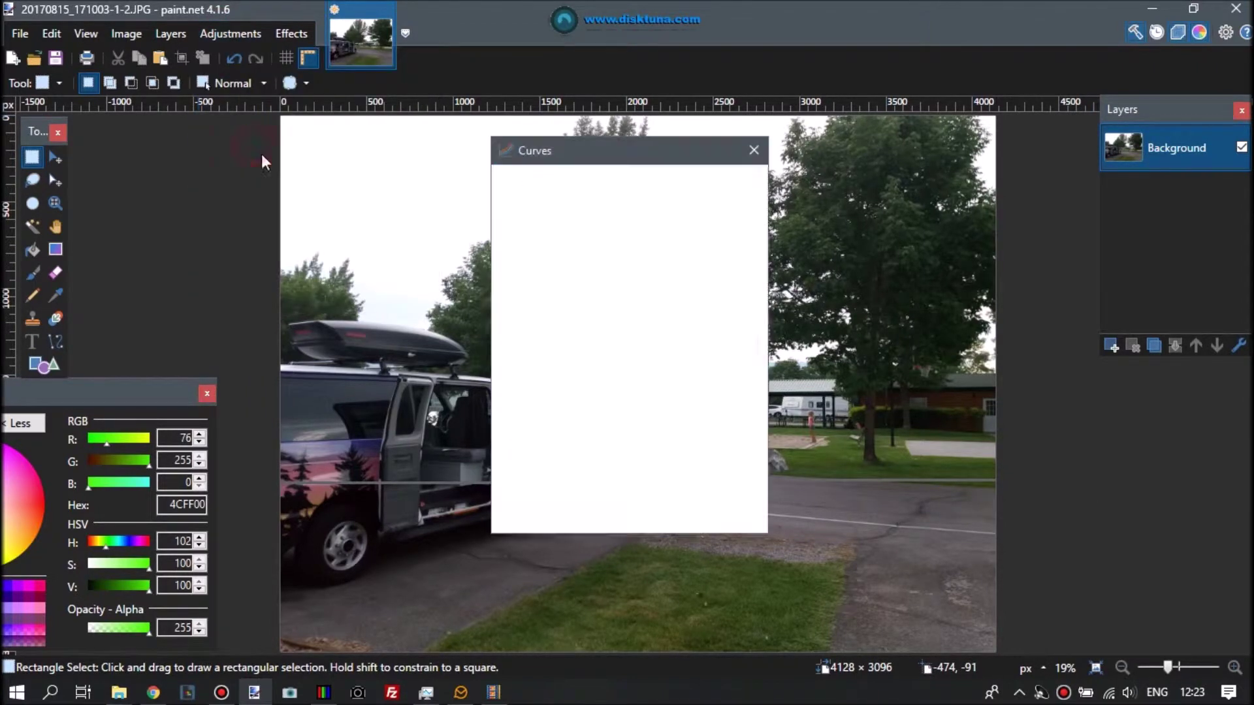
{"action": "left_click_drag", "start_coordinate": [655, 151], "coordinate": [1116, 110]}
{"action": "left_click", "coordinate": [1105, 475]}
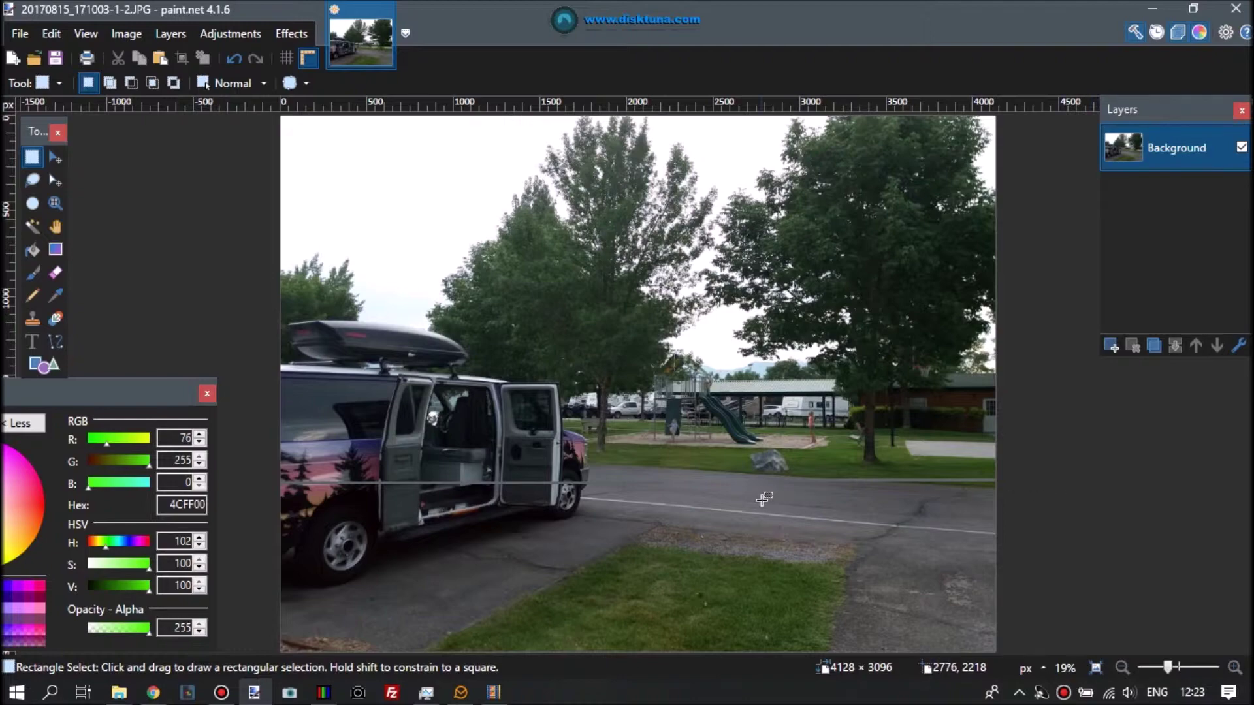
{"action": "left_click", "coordinate": [1234, 667]}
{"action": "left_click", "coordinate": [1234, 666]}
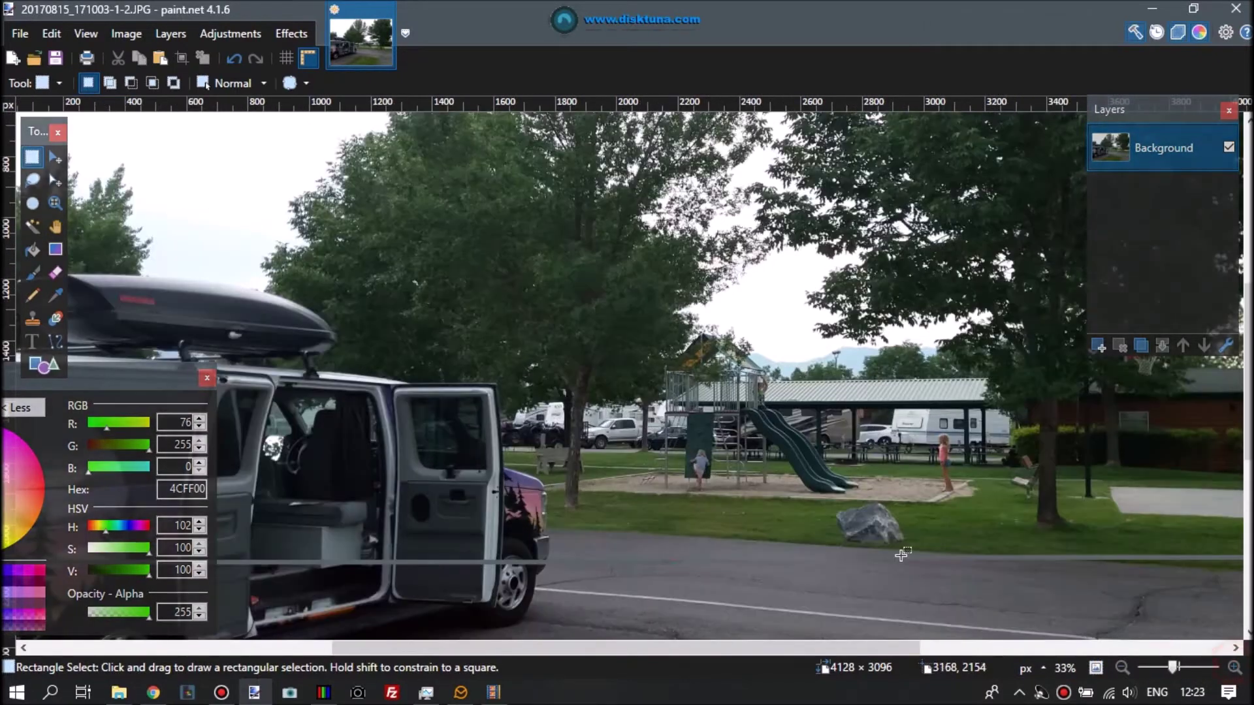
{"action": "scroll", "coordinate": [879, 459], "scroll_direction": "up", "scroll_amount": 5}
{"action": "scroll", "coordinate": [873, 496], "scroll_direction": "down", "scroll_amount": 6}
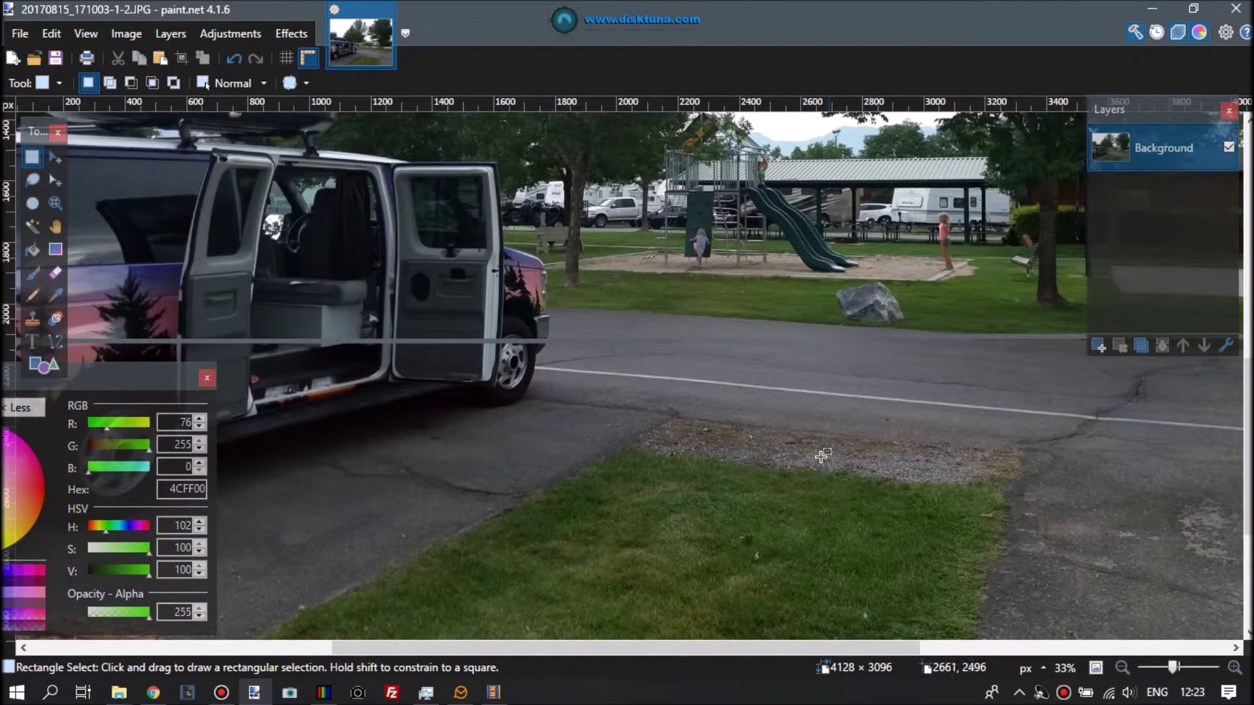
{"action": "scroll", "coordinate": [823, 455], "scroll_direction": "down", "scroll_amount": 2}
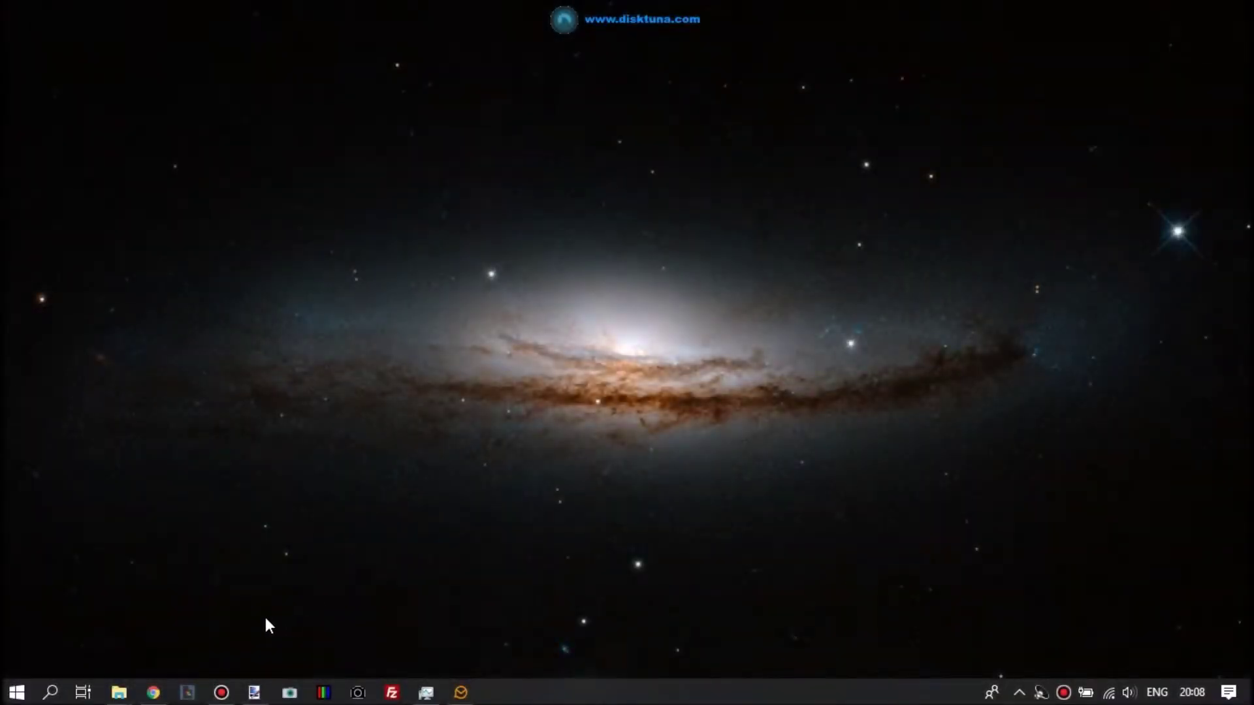
Step: Switch to paint.net with grey-line.jpg and bring the grey line across the van into view at 50% zoom
{"action": "left_click", "coordinate": [254, 692]}
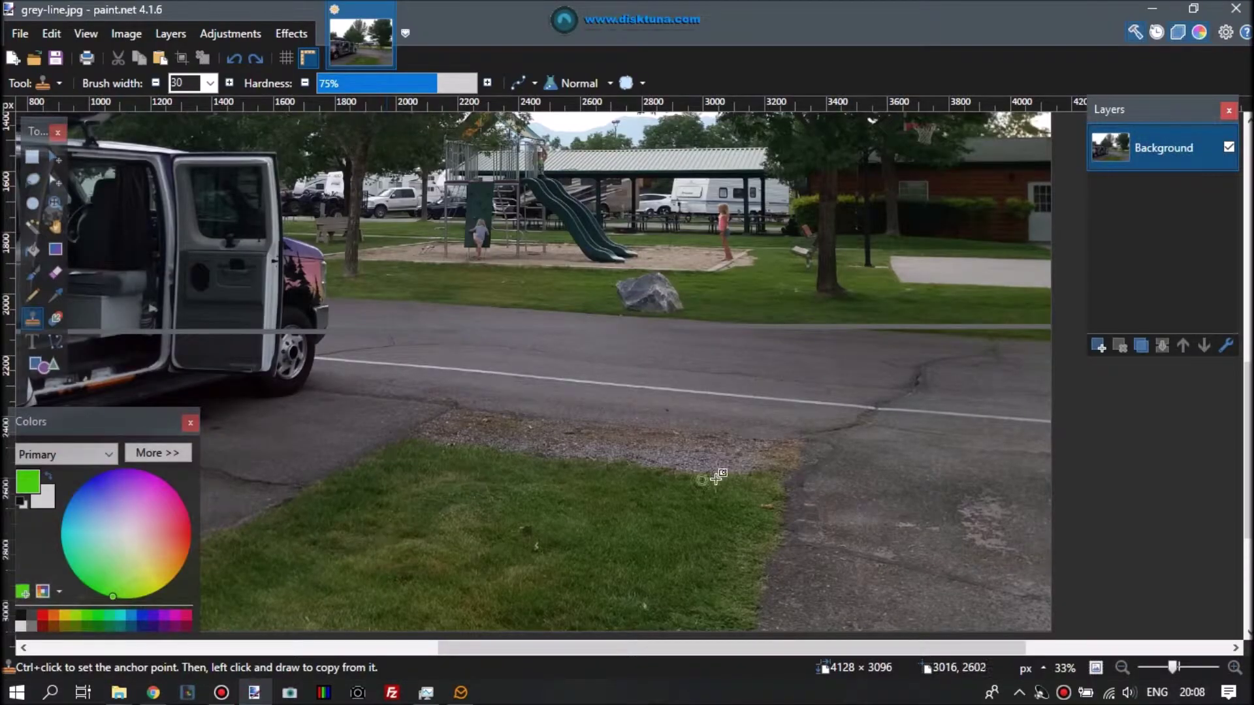
{"action": "left_click", "coordinate": [709, 326], "text": "ctrl"}
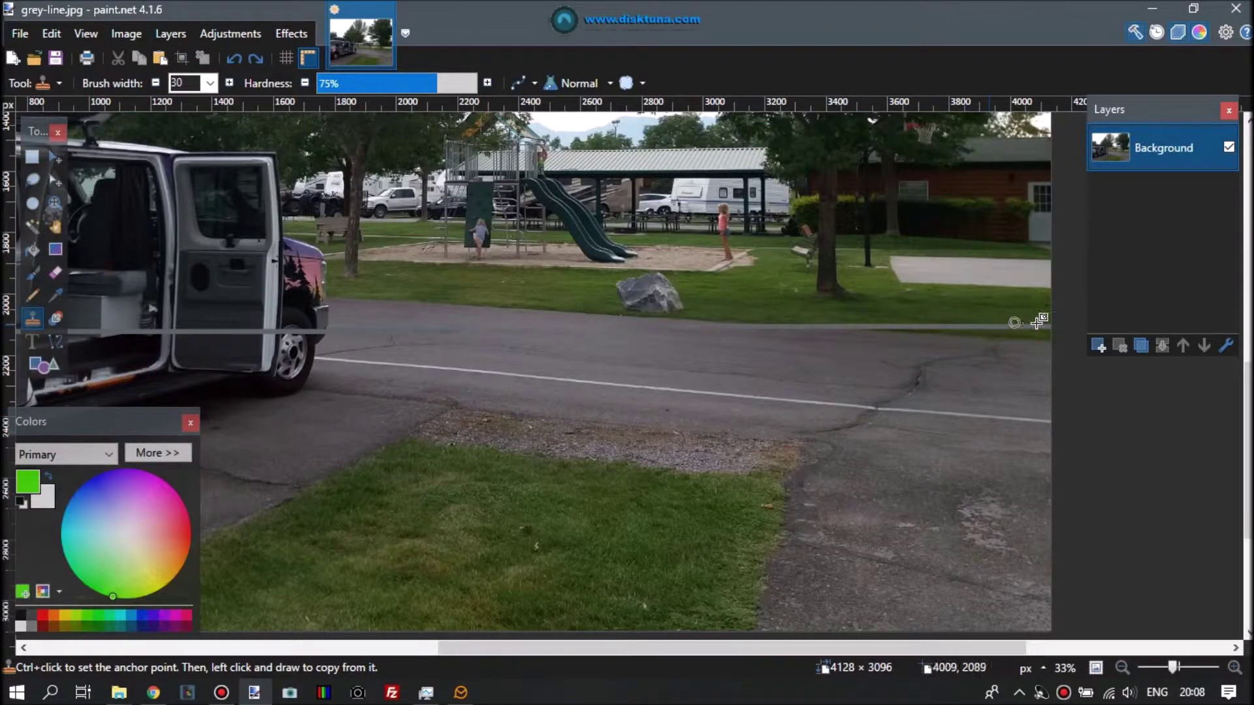
{"action": "left_click_drag", "start_coordinate": [723, 648], "coordinate": [455, 646]}
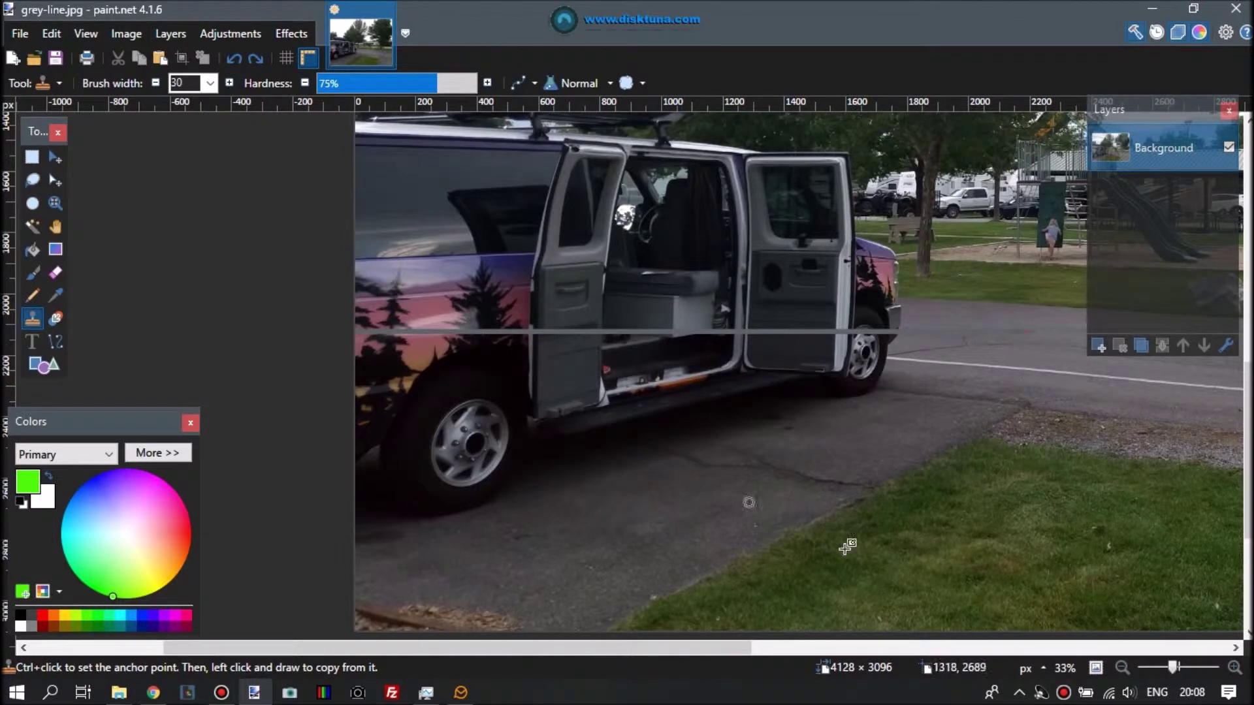
{"action": "left_click", "coordinate": [1235, 667]}
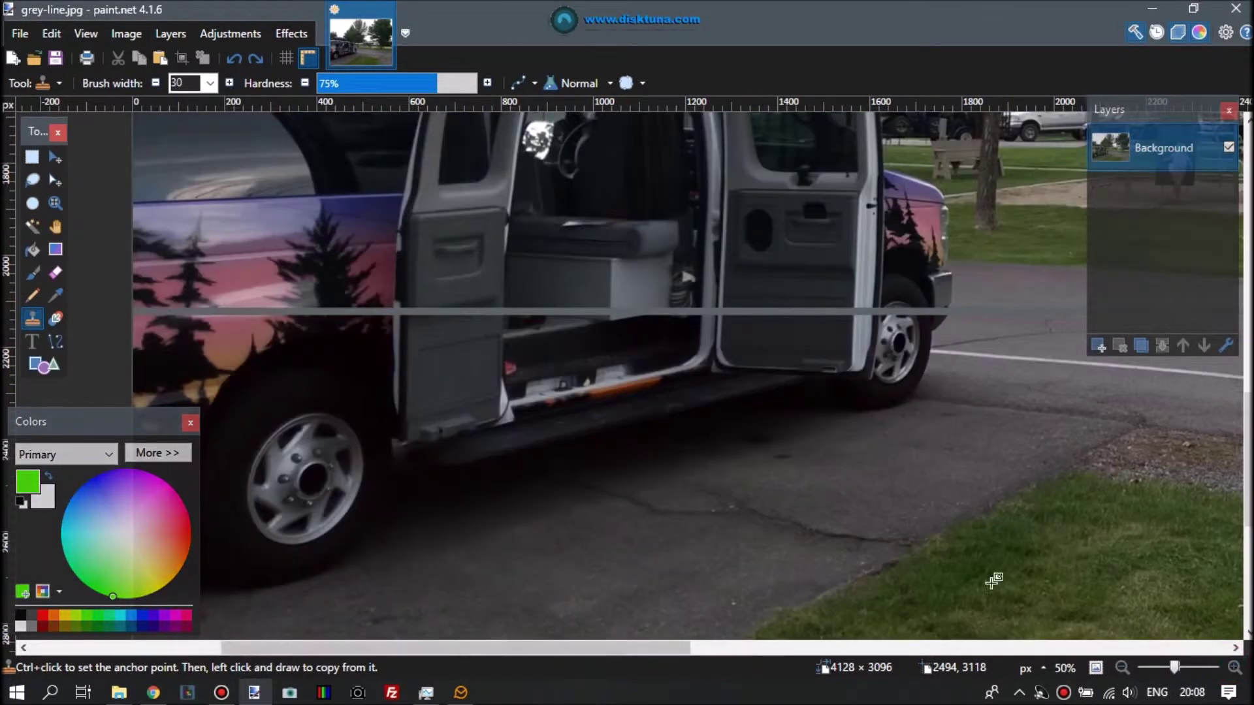
{"action": "left_click_drag", "start_coordinate": [599, 648], "coordinate": [533, 648]}
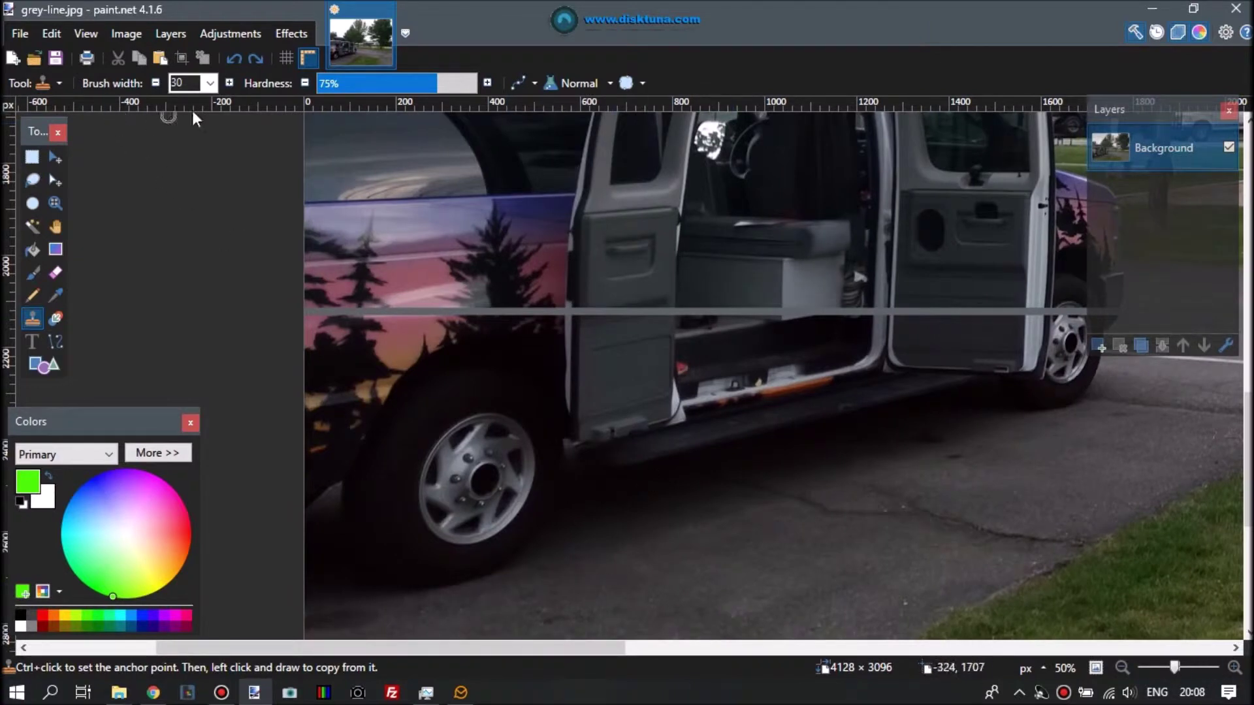
Step: Try a Clone Stamp brush width of 39 and set it back to 30
{"action": "left_click", "coordinate": [226, 84]}
{"action": "left_click", "coordinate": [226, 84]}
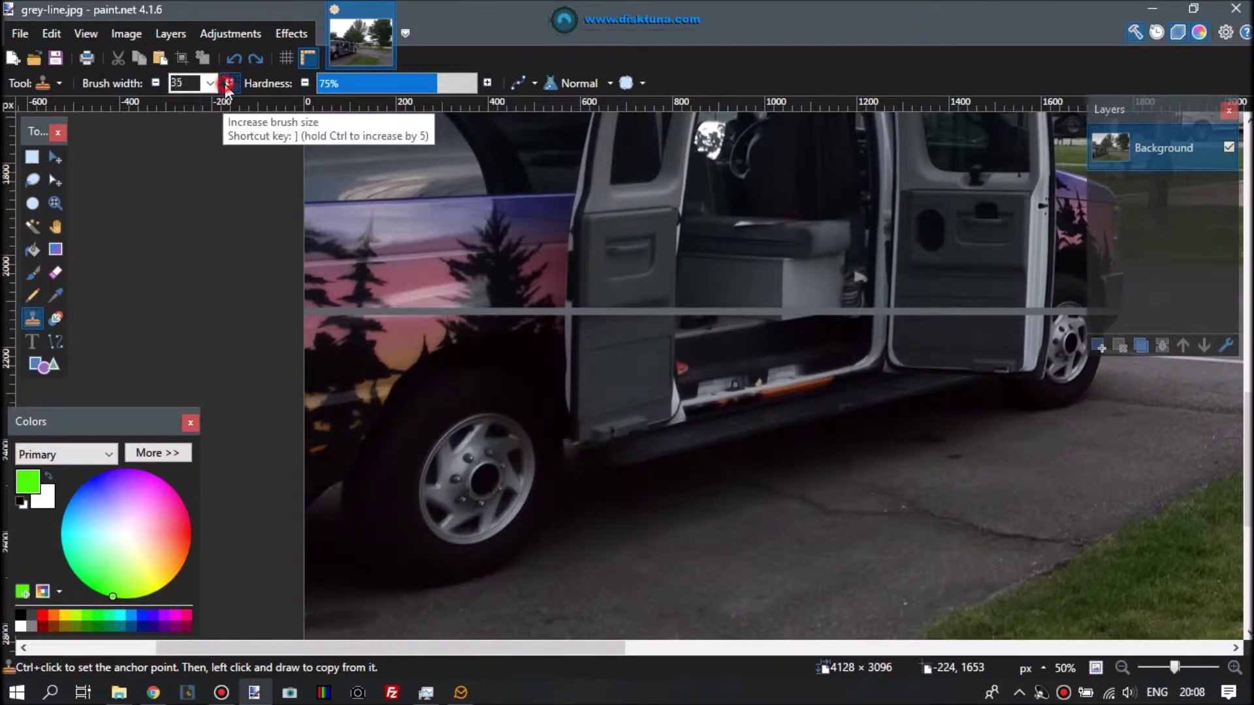
{"action": "left_click", "coordinate": [228, 83]}
{"action": "left_click", "coordinate": [228, 83]}
{"action": "left_click", "coordinate": [228, 83]}
{"action": "left_click", "coordinate": [228, 83]}
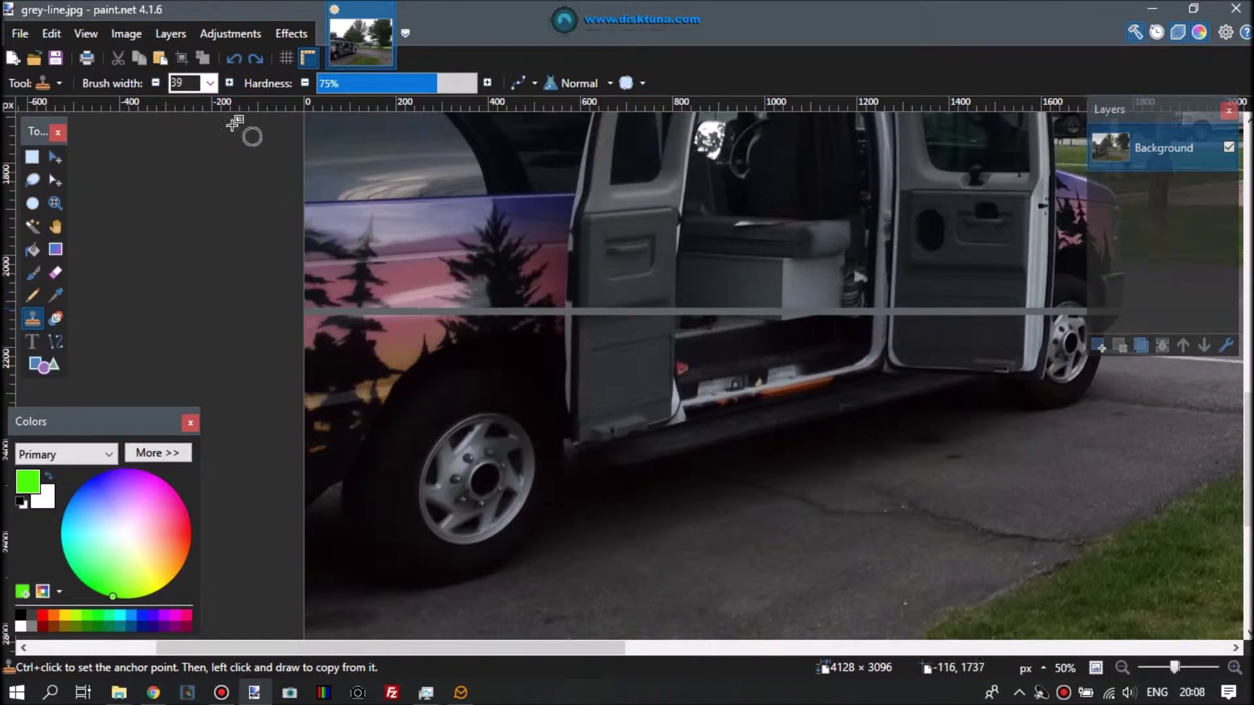
{"action": "left_click", "coordinate": [157, 82]}
{"action": "left_click", "coordinate": [157, 82]}
{"action": "left_click", "coordinate": [157, 82]}
{"action": "left_click", "coordinate": [157, 83]}
{"action": "left_click", "coordinate": [157, 83]}
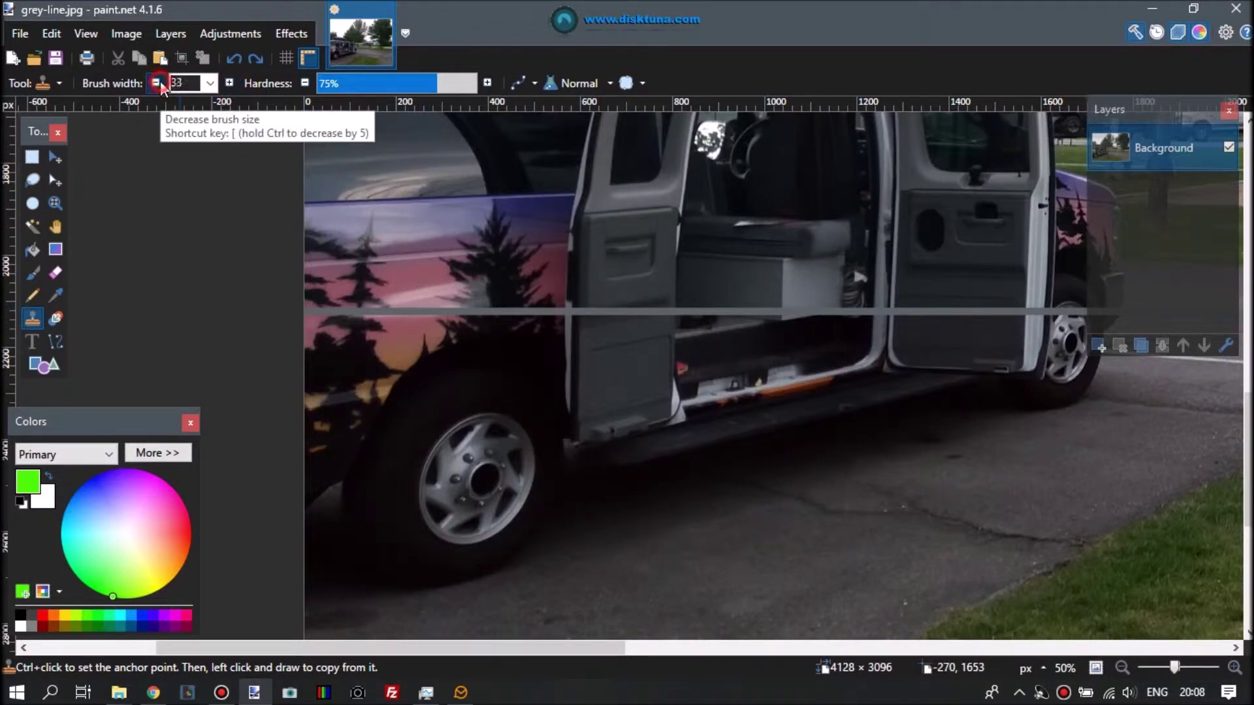
{"action": "left_click", "coordinate": [156, 83]}
{"action": "left_click", "coordinate": [157, 83]}
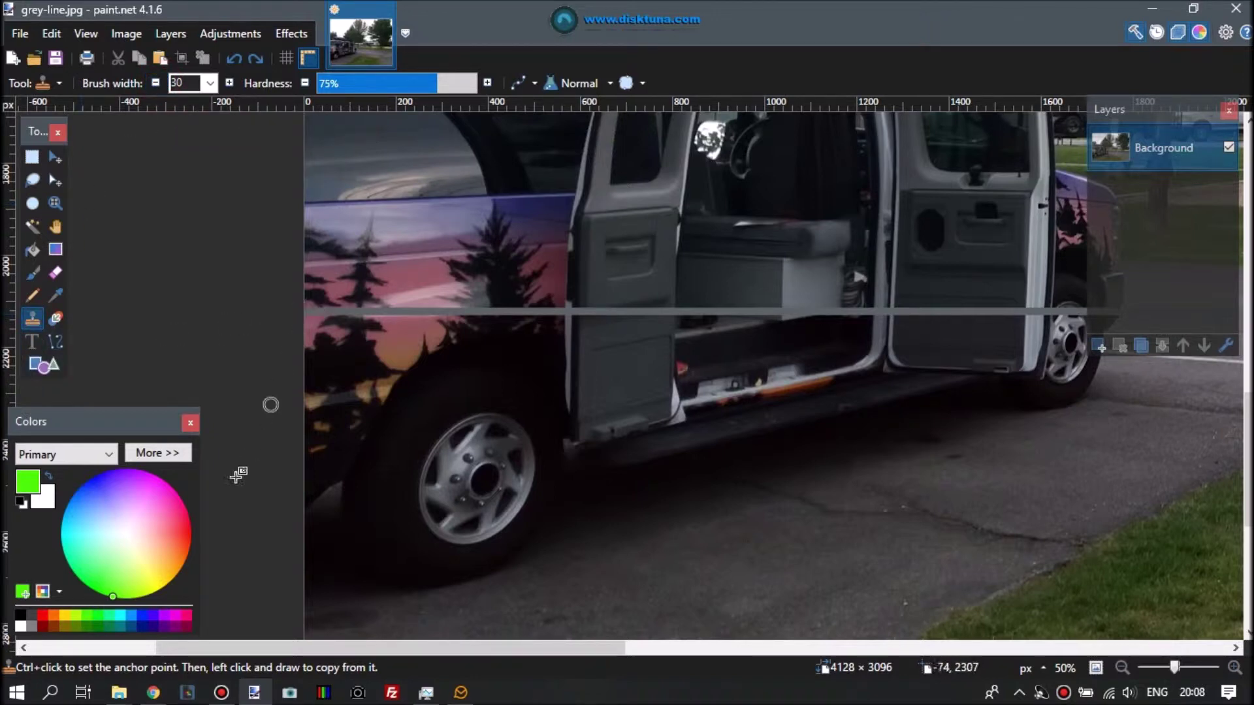
Step: Show the full colour settings, lower the primary colour's opacity to 28, and position the Colors window clear of the van
{"action": "left_click_drag", "start_coordinate": [95, 421], "coordinate": [145, 396]}
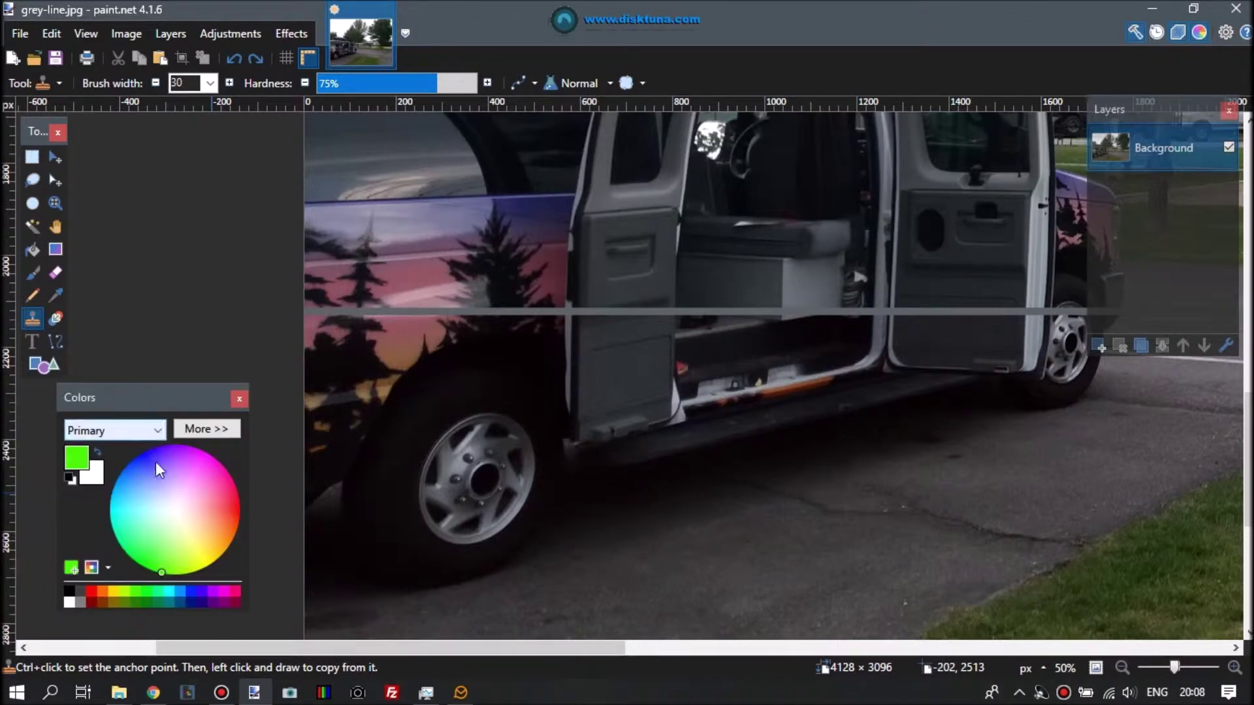
{"action": "left_click", "coordinate": [197, 428]}
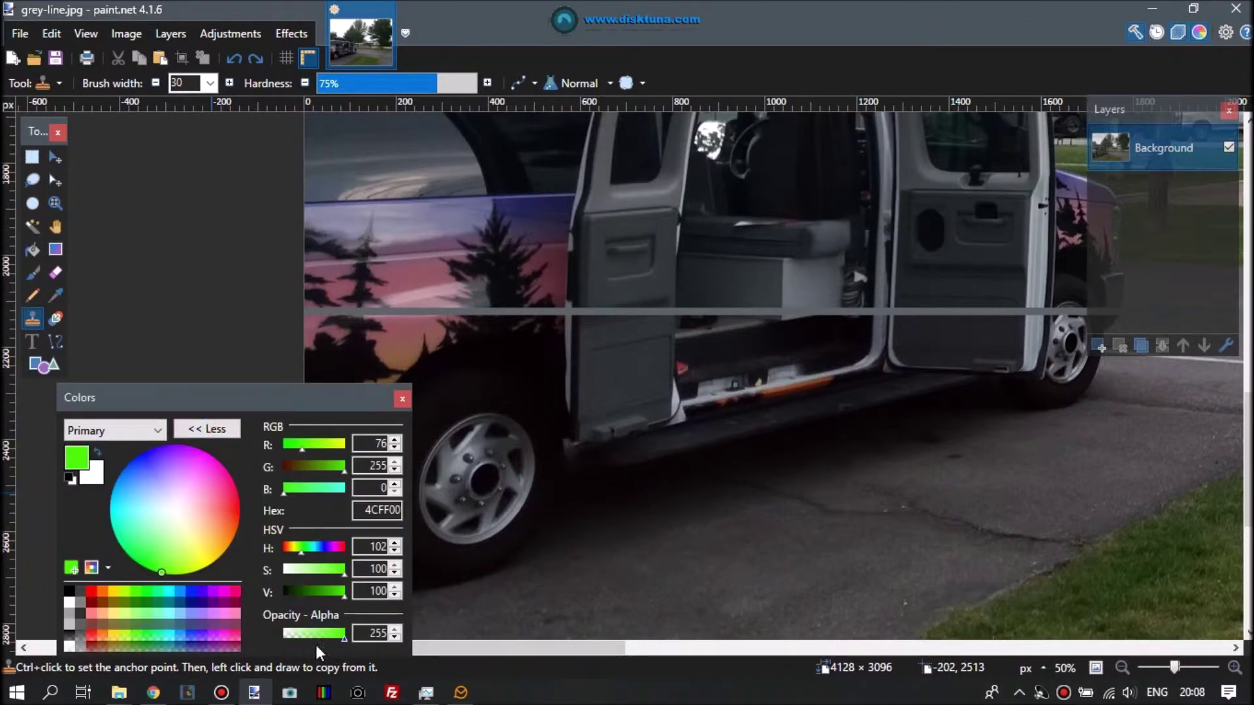
{"action": "left_click_drag", "start_coordinate": [342, 640], "coordinate": [290, 640]}
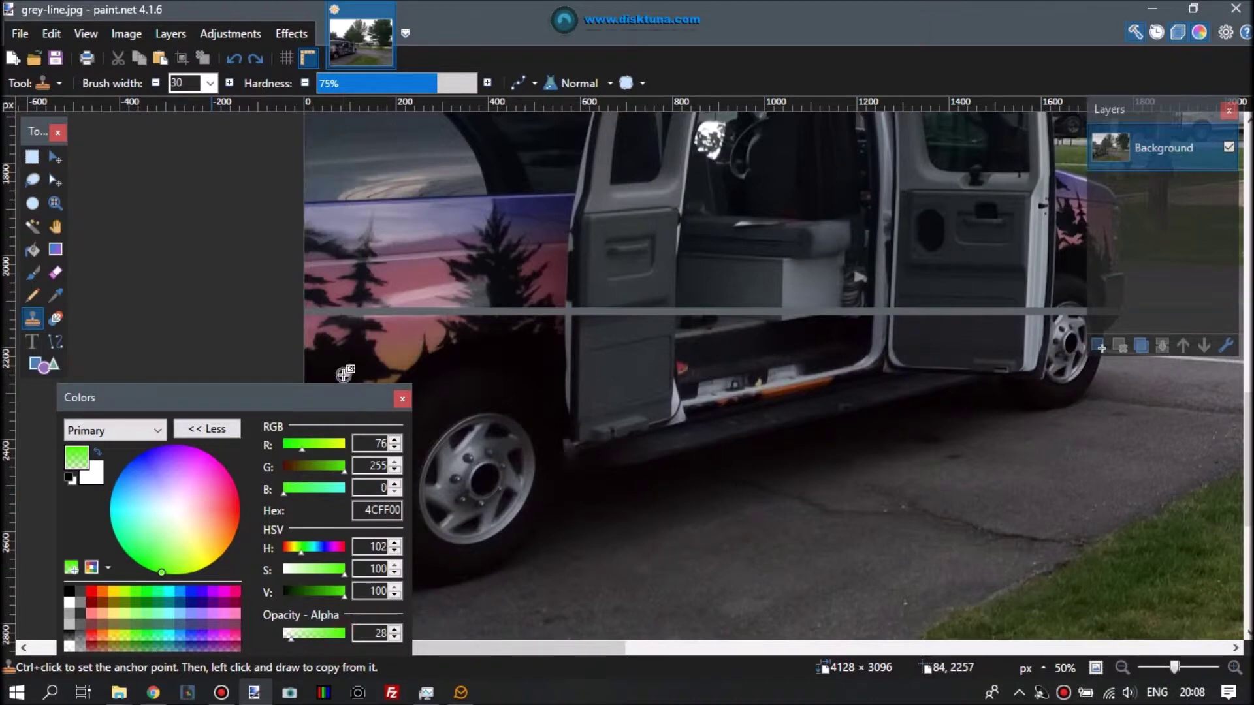
{"action": "left_click_drag", "start_coordinate": [328, 397], "coordinate": [194, 381]}
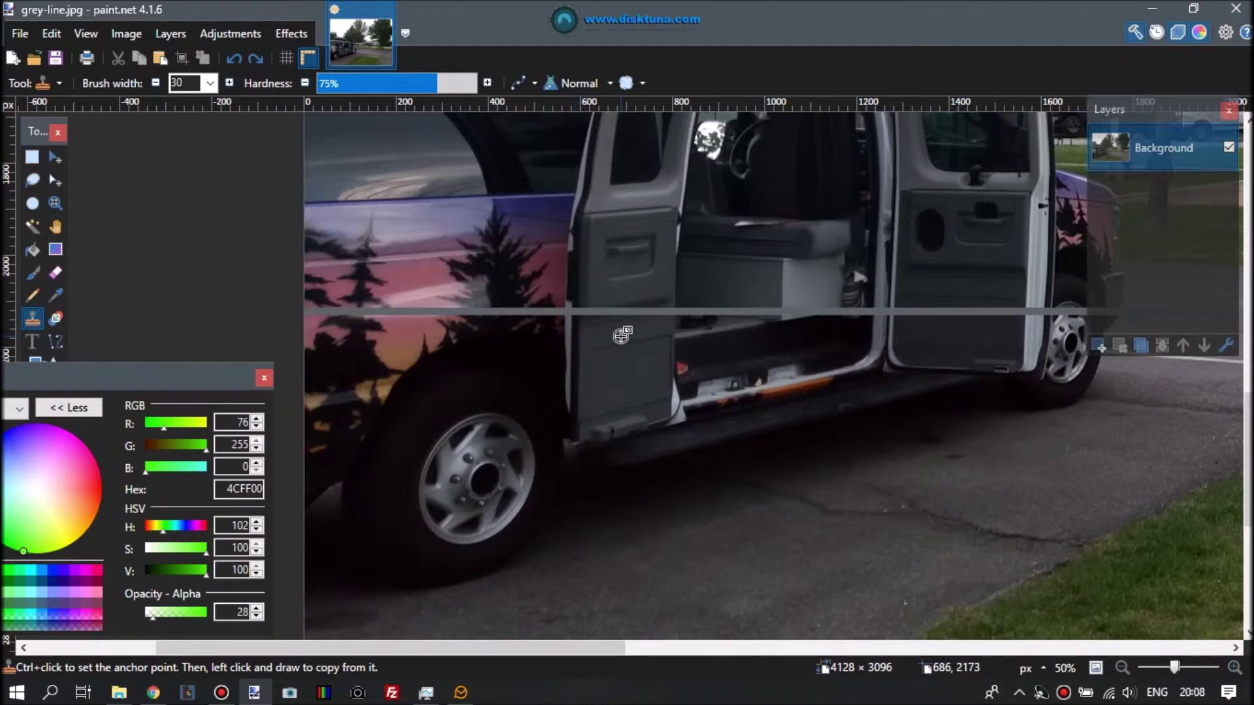
Step: Set a Clone Stamp source on the van's right-hand open door and raise the primary colour's opacity to 40
{"action": "left_click", "coordinate": [944, 314], "text": "ctrl"}
{"action": "left_click", "coordinate": [258, 608]}
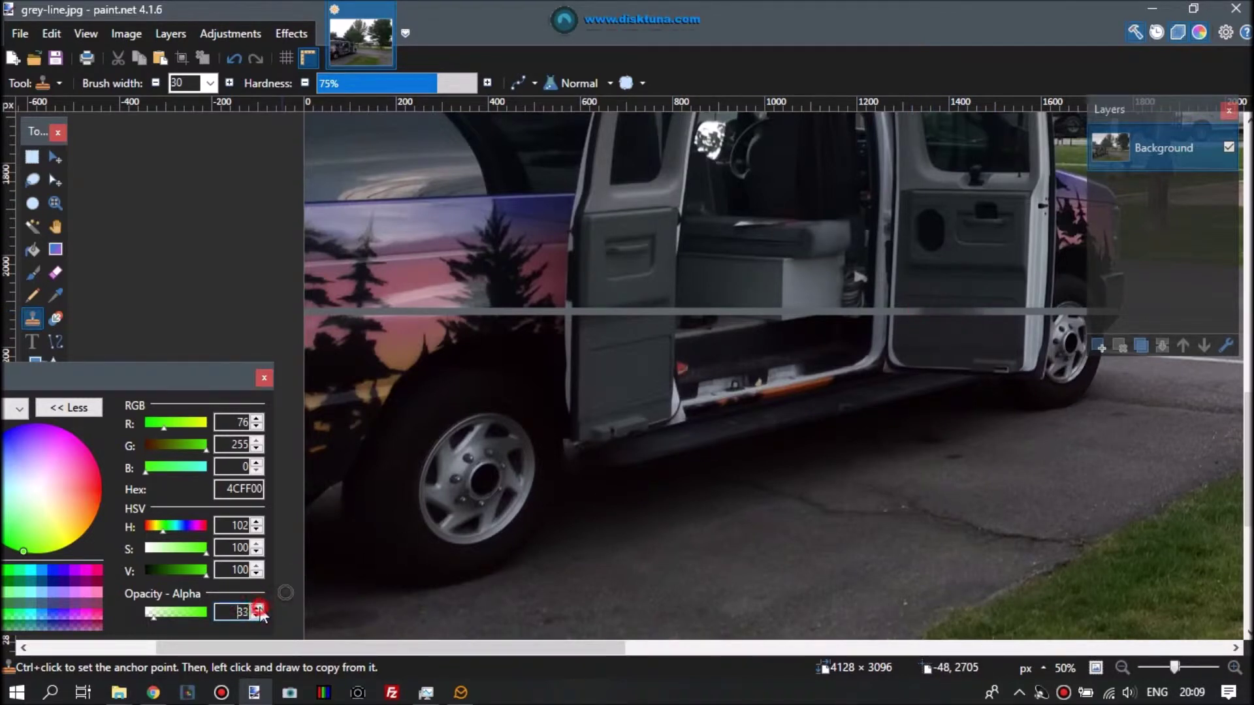
{"action": "left_click", "coordinate": [259, 608]}
{"action": "left_click", "coordinate": [259, 608]}
{"action": "left_click", "coordinate": [259, 607]}
{"action": "left_click", "coordinate": [259, 607]}
{"action": "left_click", "coordinate": [258, 608]}
{"action": "left_click", "coordinate": [258, 608]}
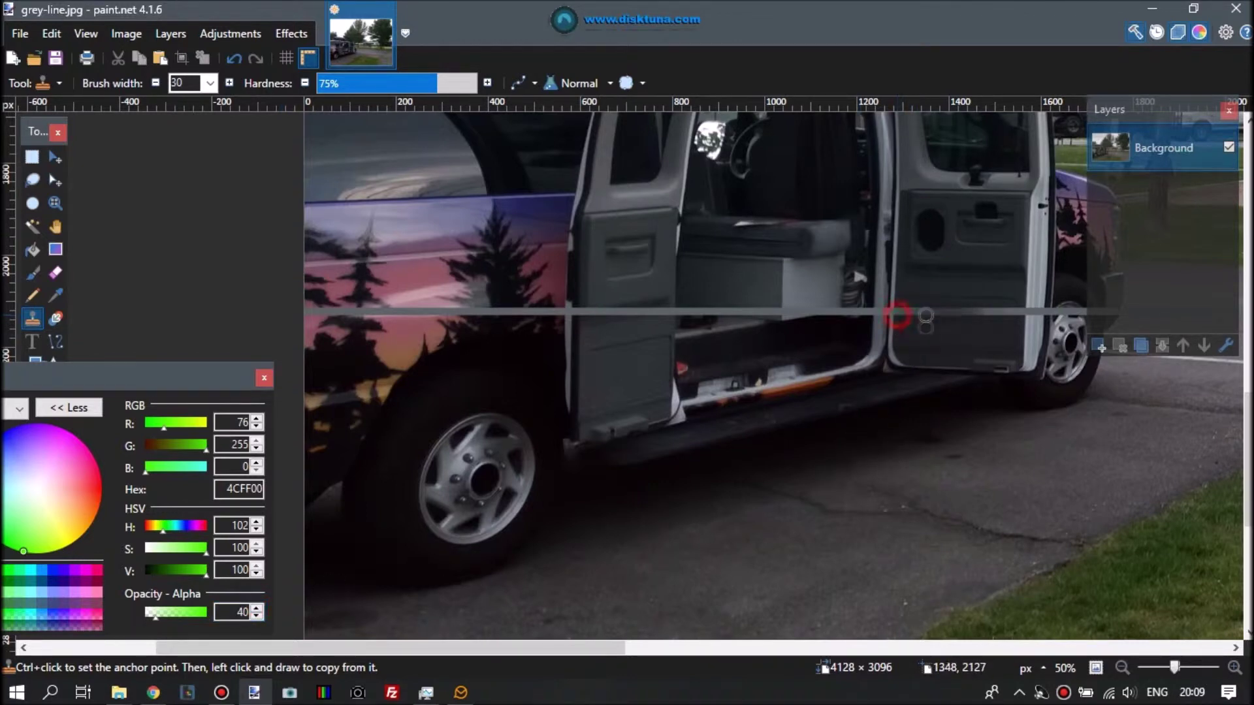
Step: Clone neighbouring panel texture over the grey line across the van's right-hand open door
{"action": "left_click", "coordinate": [921, 316]}
{"action": "left_click_drag", "start_coordinate": [903, 315], "coordinate": [923, 316]}
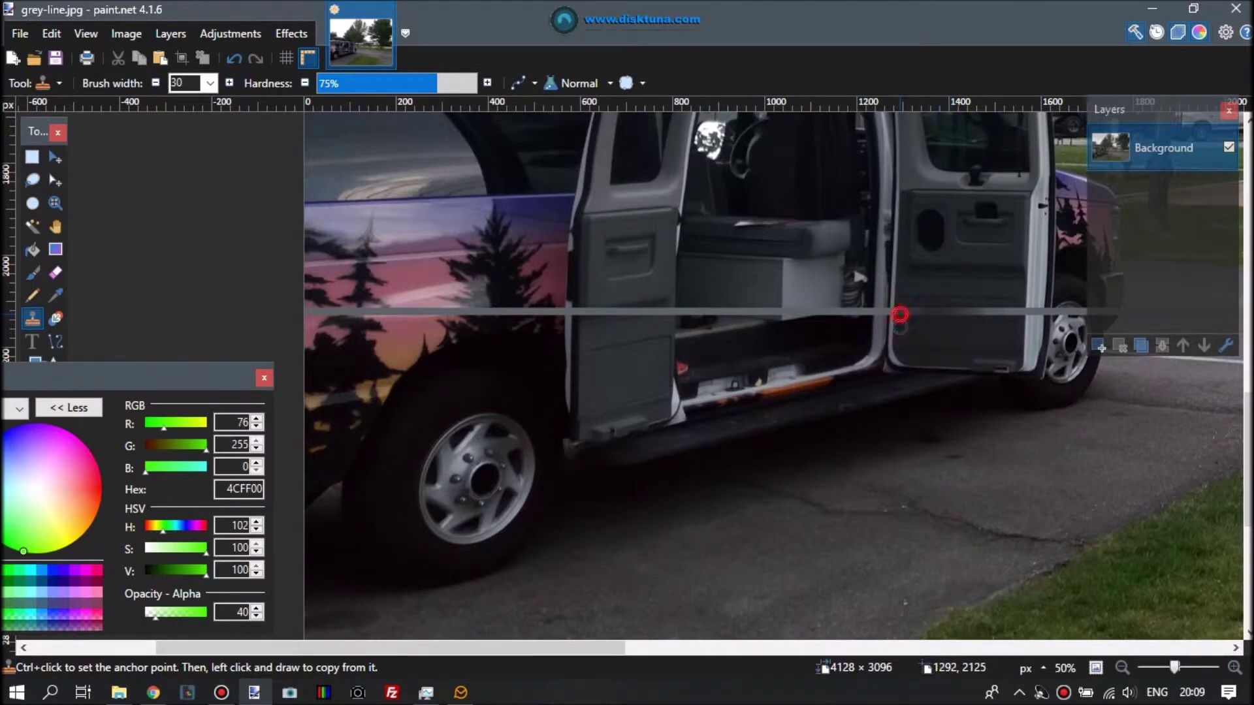
{"action": "left_click_drag", "start_coordinate": [979, 314], "coordinate": [986, 313]}
{"action": "mouse_move", "coordinate": [985, 315]}
{"action": "left_mouse_down"}
{"action": "mouse_move", "coordinate": [933, 315]}
{"action": "mouse_move", "coordinate": [994, 310]}
{"action": "mouse_move", "coordinate": [953, 311]}
{"action": "left_mouse_up"}
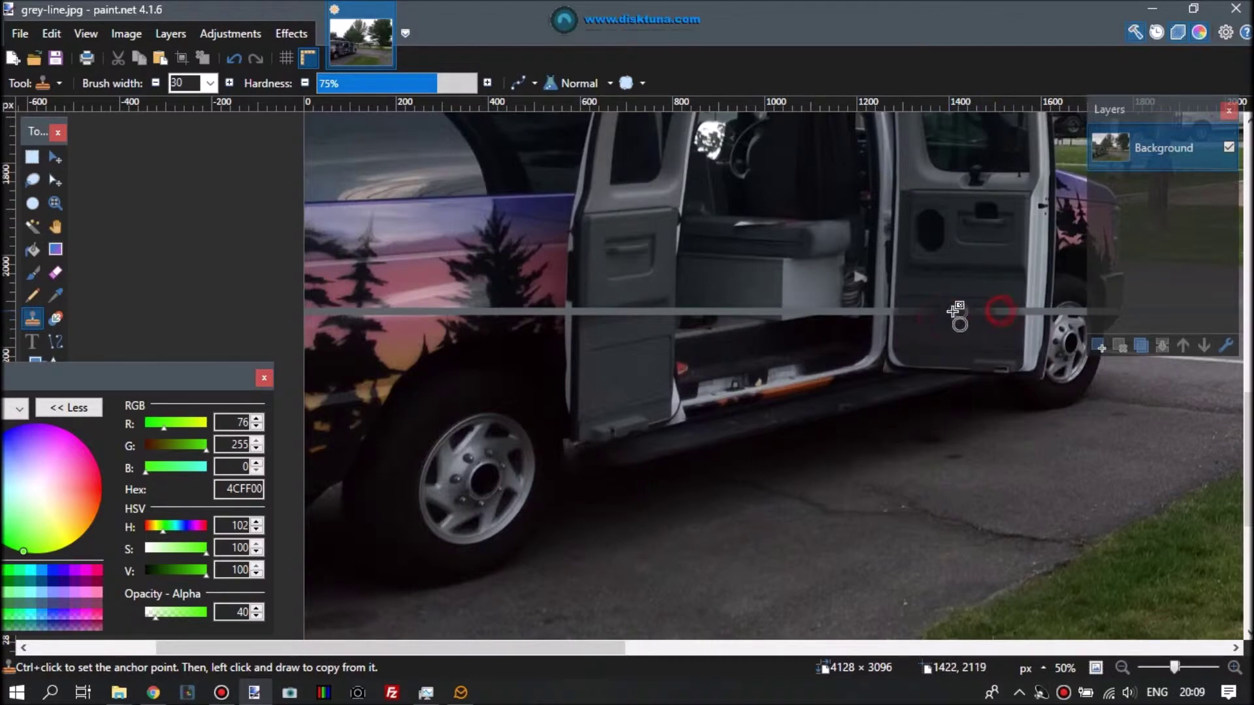
{"action": "left_click", "coordinate": [1030, 312], "text": "ctrl"}
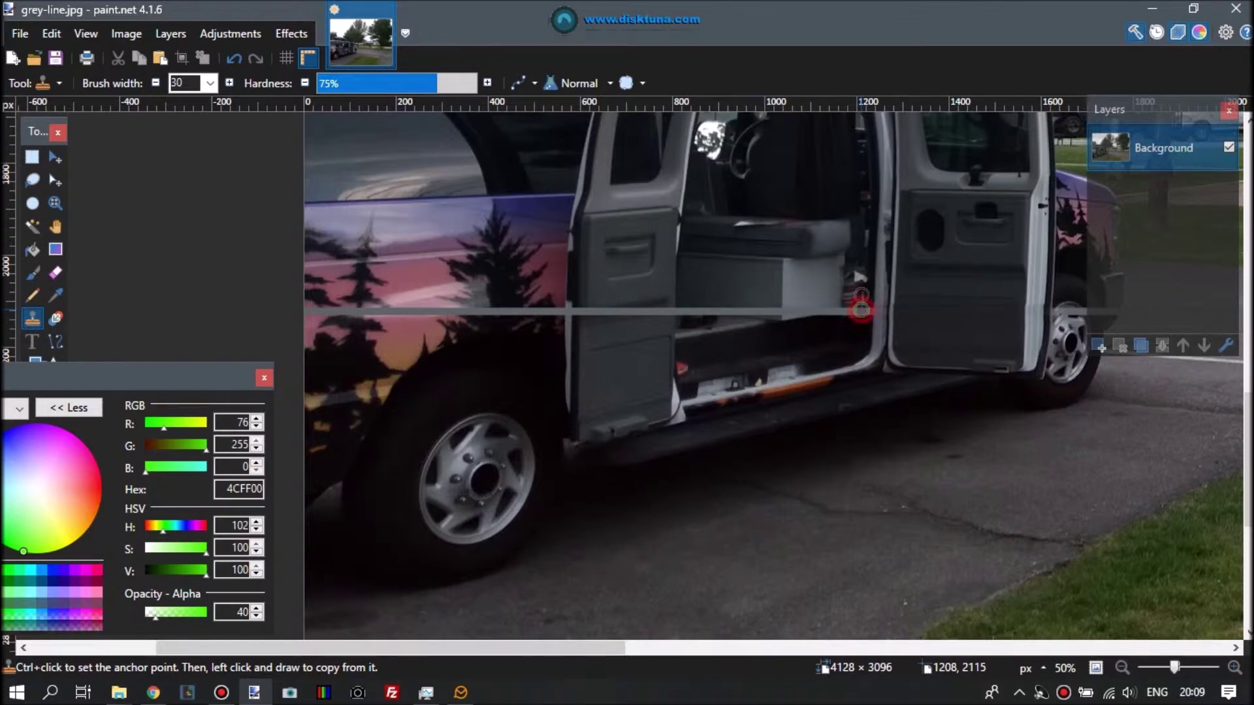
Step: Clone over the grey line from the doorway's right edge across the grey box under the seat, working at 100% zoom
{"action": "mouse_move", "coordinate": [858, 311]}
{"action": "left_mouse_down"}
{"action": "mouse_move", "coordinate": [877, 308]}
{"action": "mouse_move", "coordinate": [840, 307]}
{"action": "mouse_move", "coordinate": [857, 310]}
{"action": "left_mouse_up"}
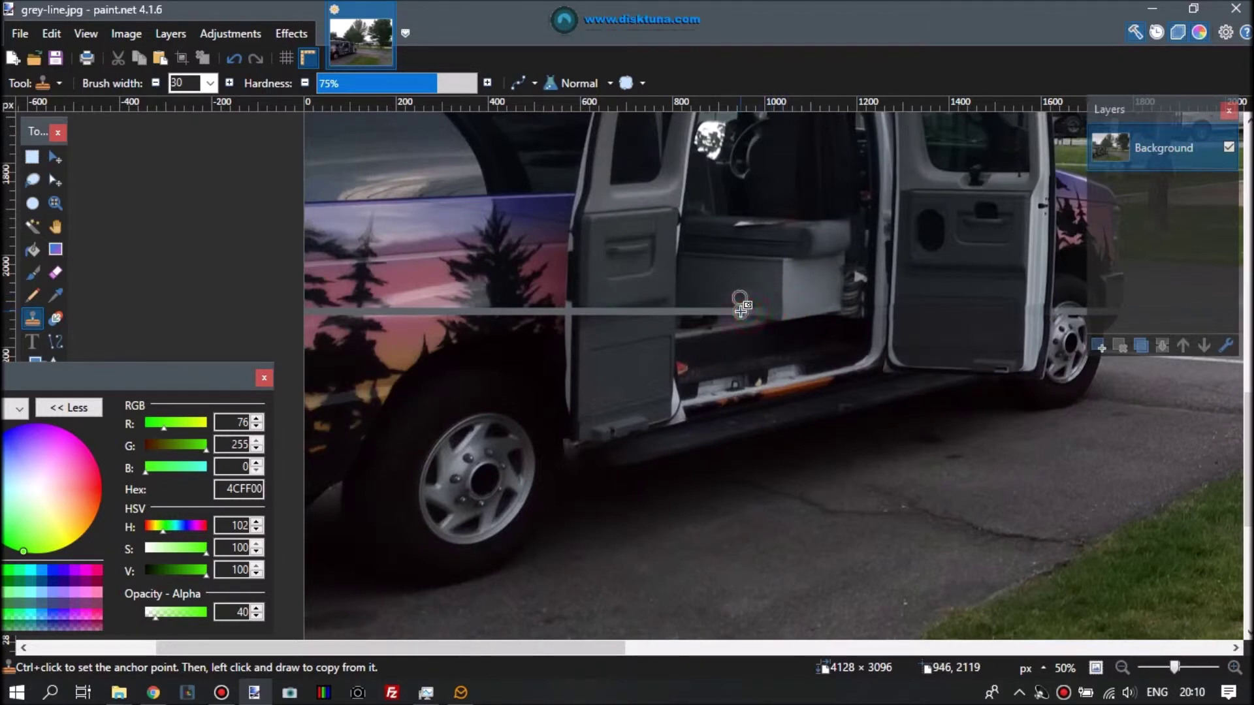
{"action": "left_click_drag", "start_coordinate": [741, 311], "coordinate": [772, 311]}
{"action": "scroll", "coordinate": [745, 294], "scroll_direction": "up", "scroll_amount": 2}
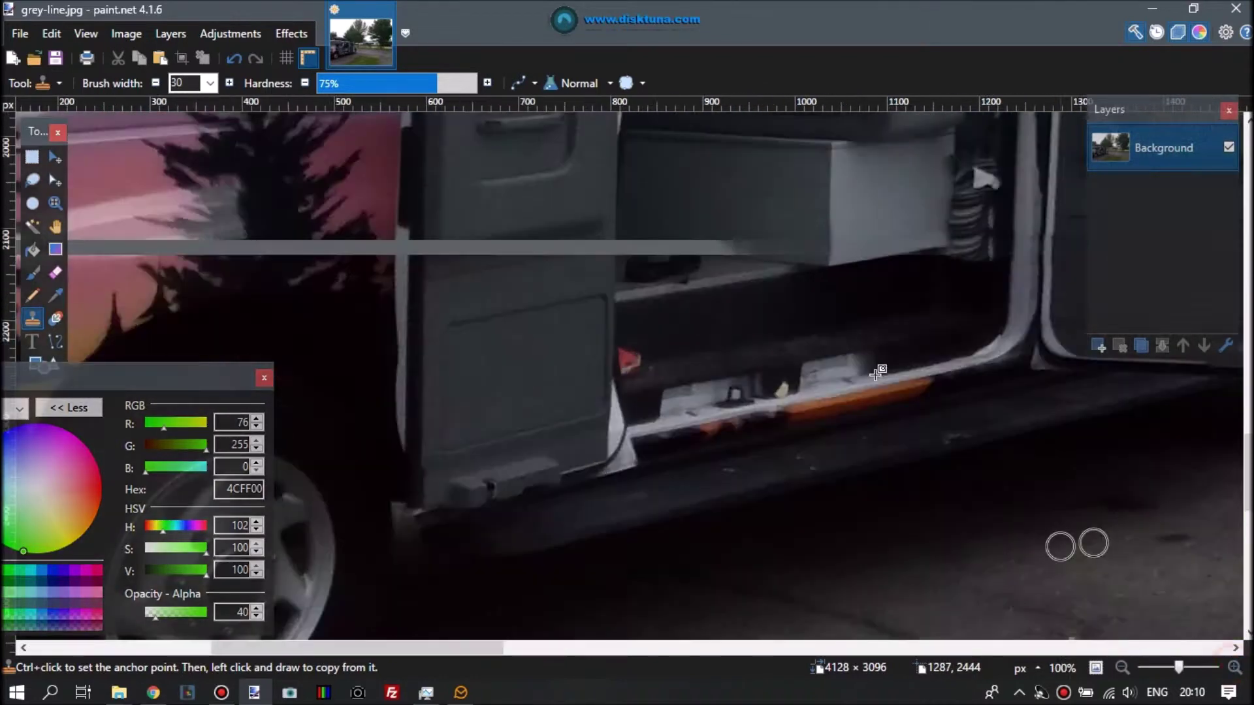
{"action": "left_click", "coordinate": [717, 243]}
{"action": "left_click", "coordinate": [761, 243]}
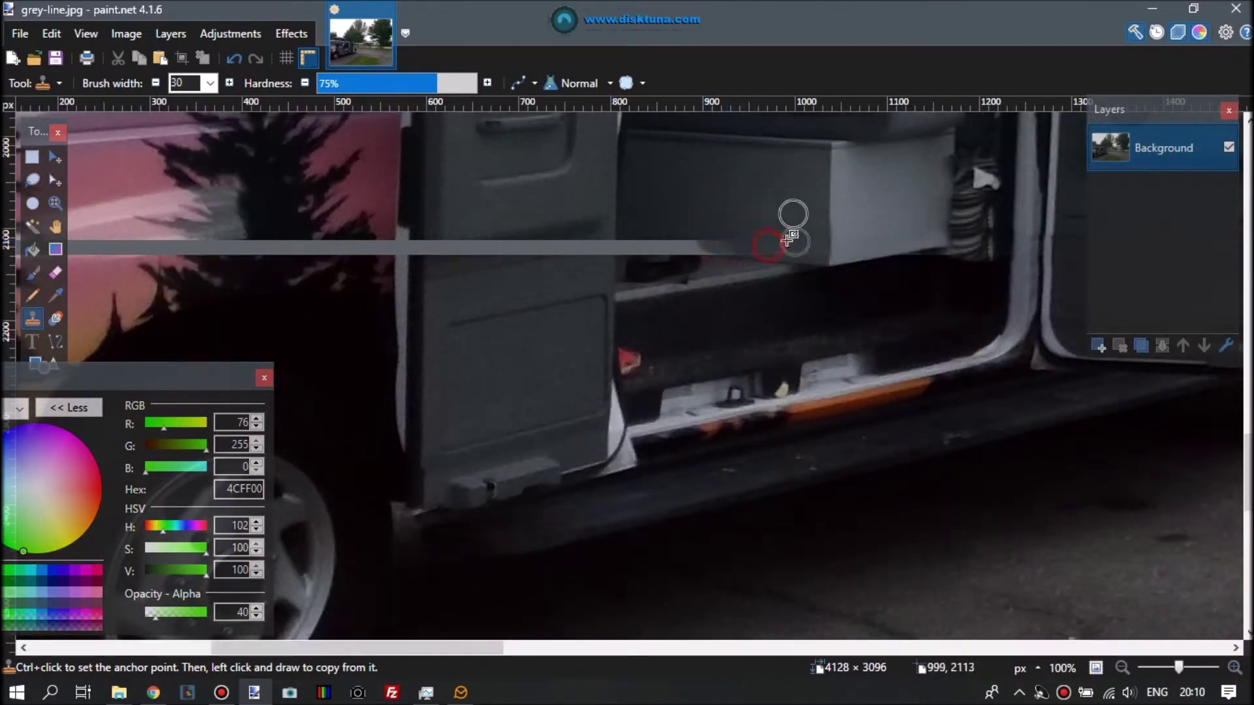
{"action": "left_click", "coordinate": [828, 233]}
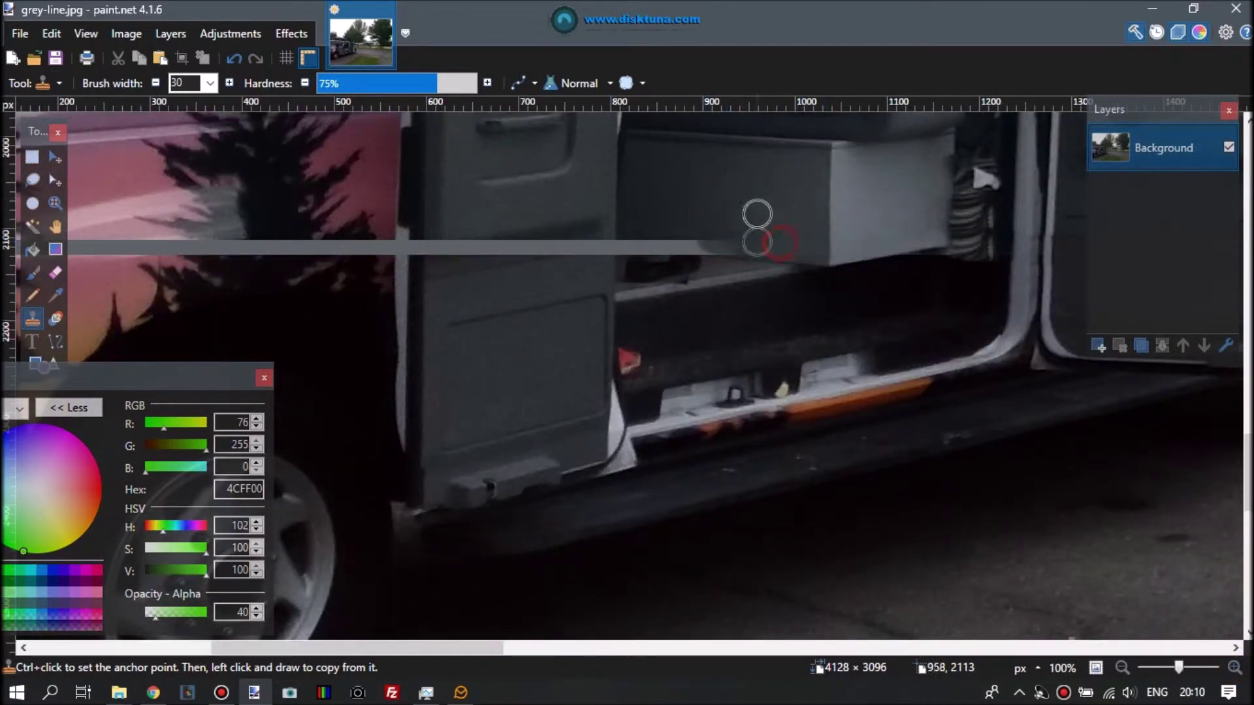
{"action": "left_click_drag", "start_coordinate": [731, 240], "coordinate": [666, 261]}
Step: Reduce the brush width to 20 and clone away the grey line in the doorway between the box and the left-hand door
{"action": "left_click", "coordinate": [664, 267], "text": "ctrl"}
{"action": "left_click", "coordinate": [156, 83]}
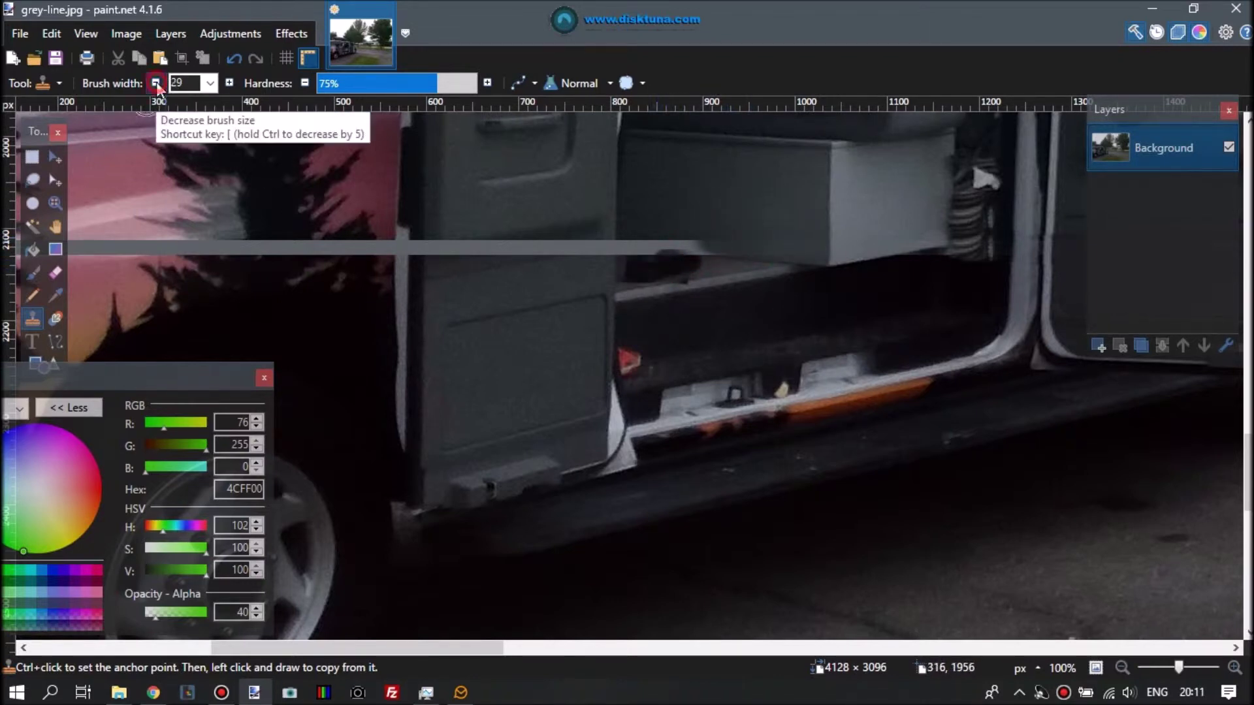
{"action": "left_click", "coordinate": [156, 83]}
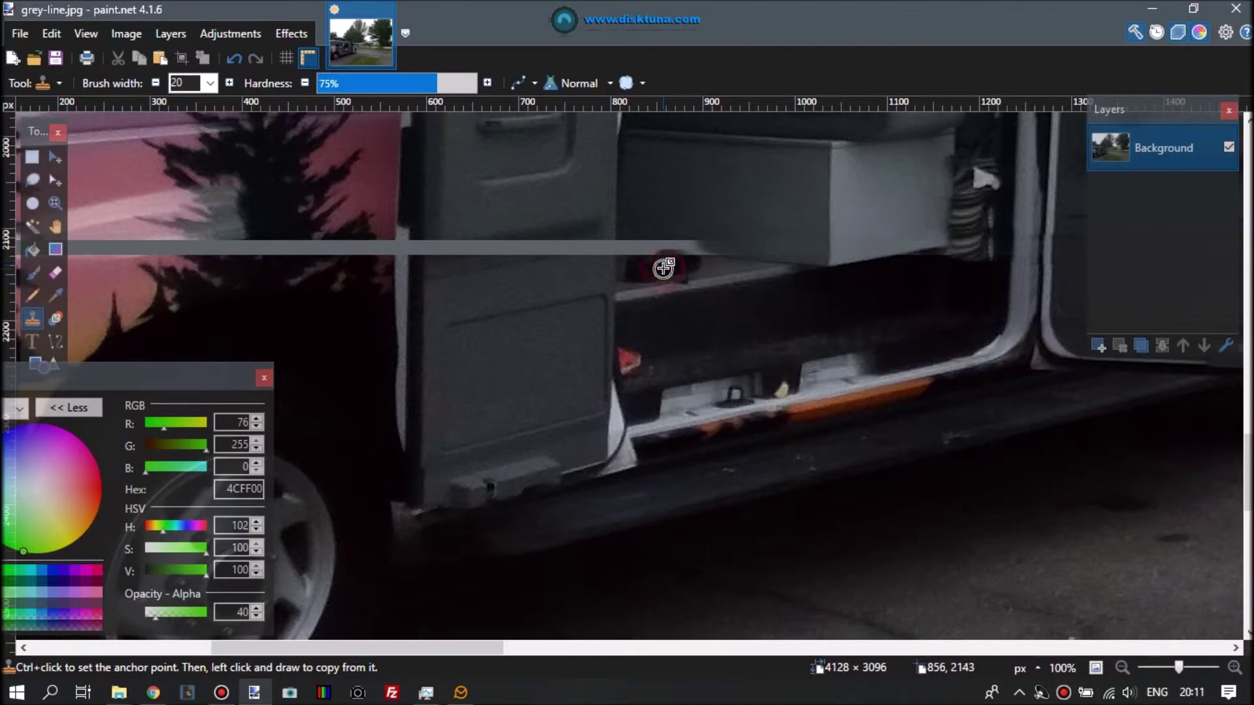
{"action": "mouse_move", "coordinate": [653, 260]}
{"action": "left_mouse_down"}
{"action": "mouse_move", "coordinate": [776, 251]}
{"action": "mouse_move", "coordinate": [669, 237]}
{"action": "mouse_move", "coordinate": [701, 233]}
{"action": "mouse_move", "coordinate": [637, 298]}
{"action": "mouse_move", "coordinate": [693, 266]}
{"action": "mouse_move", "coordinate": [659, 200]}
{"action": "mouse_move", "coordinate": [645, 239]}
{"action": "mouse_move", "coordinate": [692, 239]}
{"action": "mouse_move", "coordinate": [618, 236]}
{"action": "mouse_move", "coordinate": [616, 262]}
{"action": "mouse_move", "coordinate": [615, 236]}
{"action": "mouse_move", "coordinate": [614, 269]}
{"action": "mouse_move", "coordinate": [599, 230]}
{"action": "mouse_move", "coordinate": [531, 244]}
{"action": "mouse_move", "coordinate": [594, 242]}
{"action": "mouse_move", "coordinate": [591, 231]}
{"action": "mouse_move", "coordinate": [603, 253]}
{"action": "mouse_move", "coordinate": [569, 230]}
{"action": "mouse_move", "coordinate": [596, 245]}
{"action": "left_mouse_up"}
{"action": "left_click", "coordinate": [687, 220], "text": "ctrl"}
{"action": "left_click", "coordinate": [673, 262], "text": "ctrl"}
{"action": "left_click", "coordinate": [655, 201], "text": "ctrl"}
{"action": "left_click", "coordinate": [615, 265], "text": "ctrl"}
Step: Clone panel texture from above and below over the grey line across the left-hand door
{"action": "left_click", "coordinate": [455, 269], "text": "ctrl"}
{"action": "left_click_drag", "start_coordinate": [460, 261], "coordinate": [563, 248]}
{"action": "left_click", "coordinate": [505, 225], "text": "ctrl"}
{"action": "left_click", "coordinate": [487, 233]}
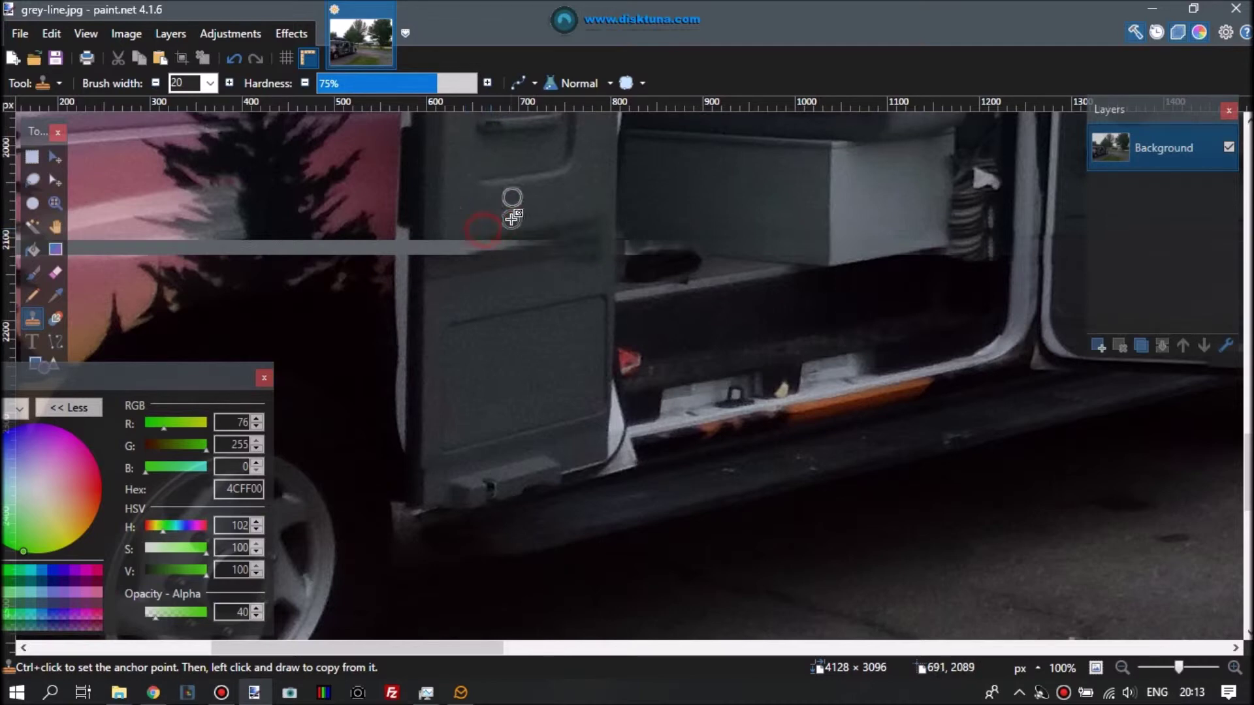
{"action": "mouse_move", "coordinate": [465, 236]}
{"action": "left_mouse_down"}
{"action": "mouse_move", "coordinate": [431, 223]}
{"action": "mouse_move", "coordinate": [431, 259]}
{"action": "left_mouse_up"}
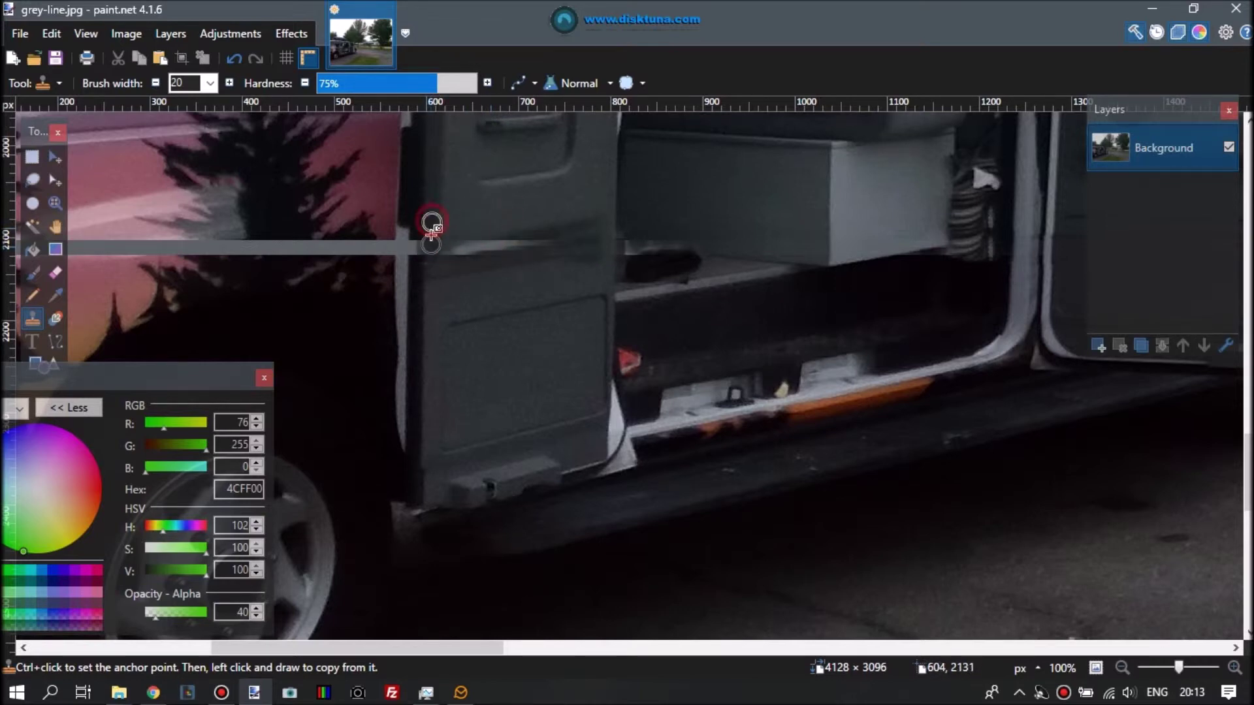
{"action": "left_click", "coordinate": [493, 224]}
{"action": "left_click", "coordinate": [441, 239]}
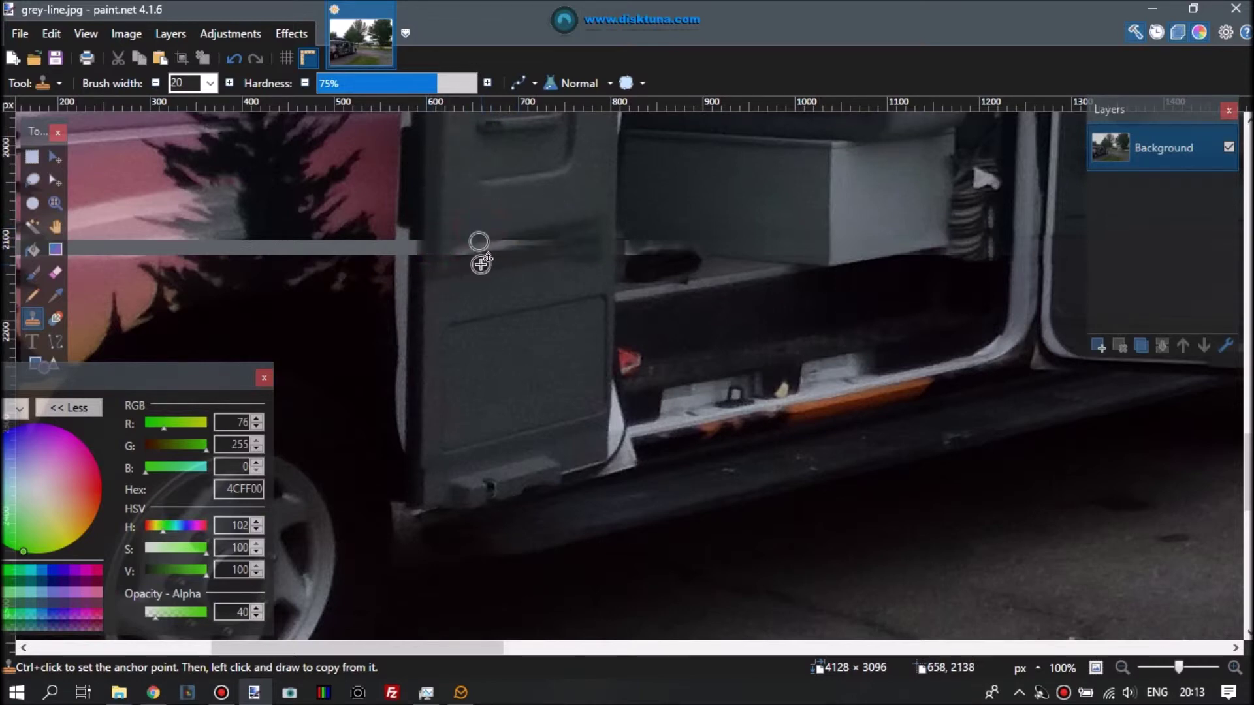
Step: Touch up the leftover light streak on the left-hand door with cloned panel texture
{"action": "left_click", "coordinate": [523, 246]}
{"action": "left_click", "coordinate": [507, 249]}
{"action": "left_click", "coordinate": [497, 221], "text": "ctrl"}
{"action": "left_click", "coordinate": [489, 244]}
{"action": "mouse_move", "coordinate": [504, 248]}
{"action": "left_mouse_down"}
{"action": "mouse_move", "coordinate": [543, 250]}
{"action": "mouse_move", "coordinate": [463, 258]}
{"action": "left_mouse_up"}
Step: Clone over the grey line at the left-hand door's outer edge and the adjoining end of the sunset mural
{"action": "left_click", "coordinate": [427, 214], "text": "ctrl"}
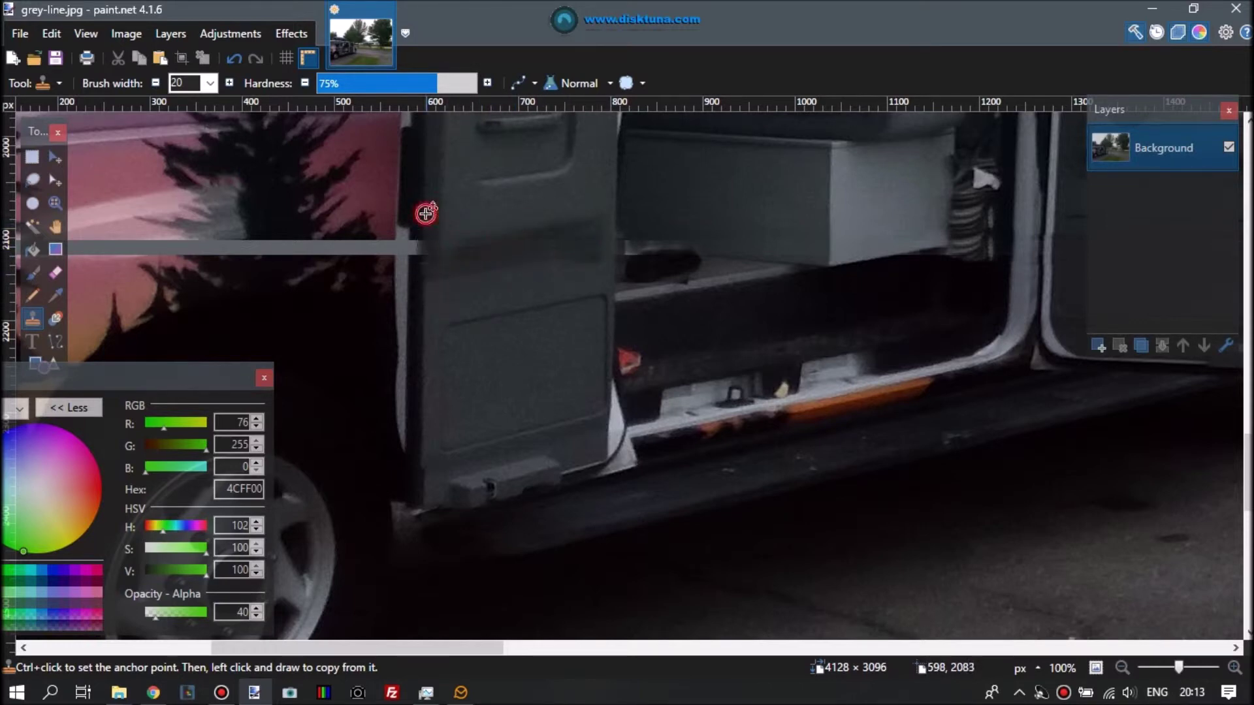
{"action": "left_click", "coordinate": [427, 271], "text": "ctrl"}
{"action": "left_click", "coordinate": [427, 249]}
{"action": "mouse_move", "coordinate": [428, 249]}
{"action": "left_mouse_down"}
{"action": "mouse_move", "coordinate": [396, 241]}
{"action": "mouse_move", "coordinate": [434, 252]}
{"action": "mouse_move", "coordinate": [406, 247]}
{"action": "mouse_move", "coordinate": [439, 237]}
{"action": "mouse_move", "coordinate": [392, 229]}
{"action": "mouse_move", "coordinate": [387, 262]}
{"action": "mouse_move", "coordinate": [344, 242]}
{"action": "mouse_move", "coordinate": [366, 242]}
{"action": "mouse_move", "coordinate": [335, 268]}
{"action": "mouse_move", "coordinate": [350, 253]}
{"action": "mouse_move", "coordinate": [337, 243]}
{"action": "left_mouse_up"}
Step: Raise the primary colour's opacity to 45 and clone dark tree texture over the grey line through the mural's large tree
{"action": "left_click", "coordinate": [277, 276], "text": "ctrl"}
{"action": "left_click", "coordinate": [256, 609]}
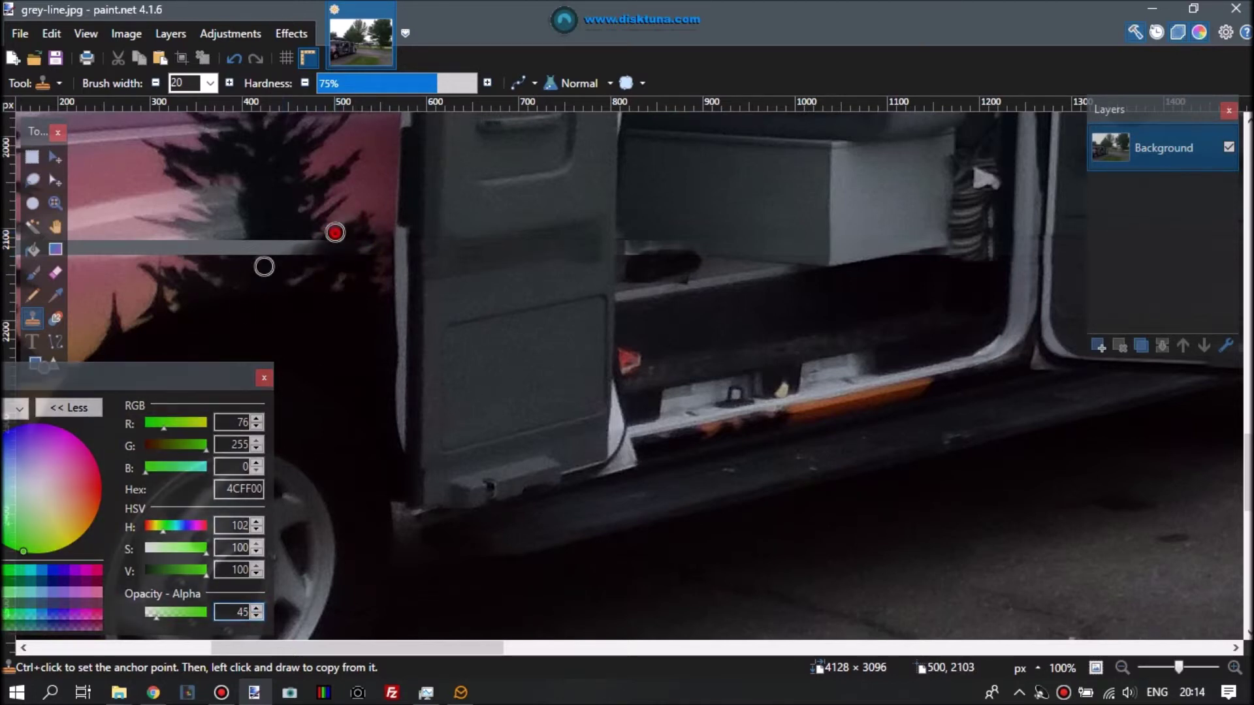
{"action": "mouse_move", "coordinate": [335, 233]}
{"action": "left_mouse_down"}
{"action": "mouse_move", "coordinate": [304, 248]}
{"action": "mouse_move", "coordinate": [257, 234]}
{"action": "mouse_move", "coordinate": [329, 245]}
{"action": "mouse_move", "coordinate": [277, 228]}
{"action": "mouse_move", "coordinate": [268, 245]}
{"action": "mouse_move", "coordinate": [242, 219]}
{"action": "mouse_move", "coordinate": [258, 242]}
{"action": "mouse_move", "coordinate": [180, 243]}
{"action": "mouse_move", "coordinate": [254, 249]}
{"action": "mouse_move", "coordinate": [208, 245]}
{"action": "mouse_move", "coordinate": [227, 265]}
{"action": "mouse_move", "coordinate": [246, 261]}
{"action": "mouse_move", "coordinate": [190, 251]}
{"action": "mouse_move", "coordinate": [259, 276]}
{"action": "left_mouse_up"}
{"action": "left_click", "coordinate": [261, 288], "text": "ctrl"}
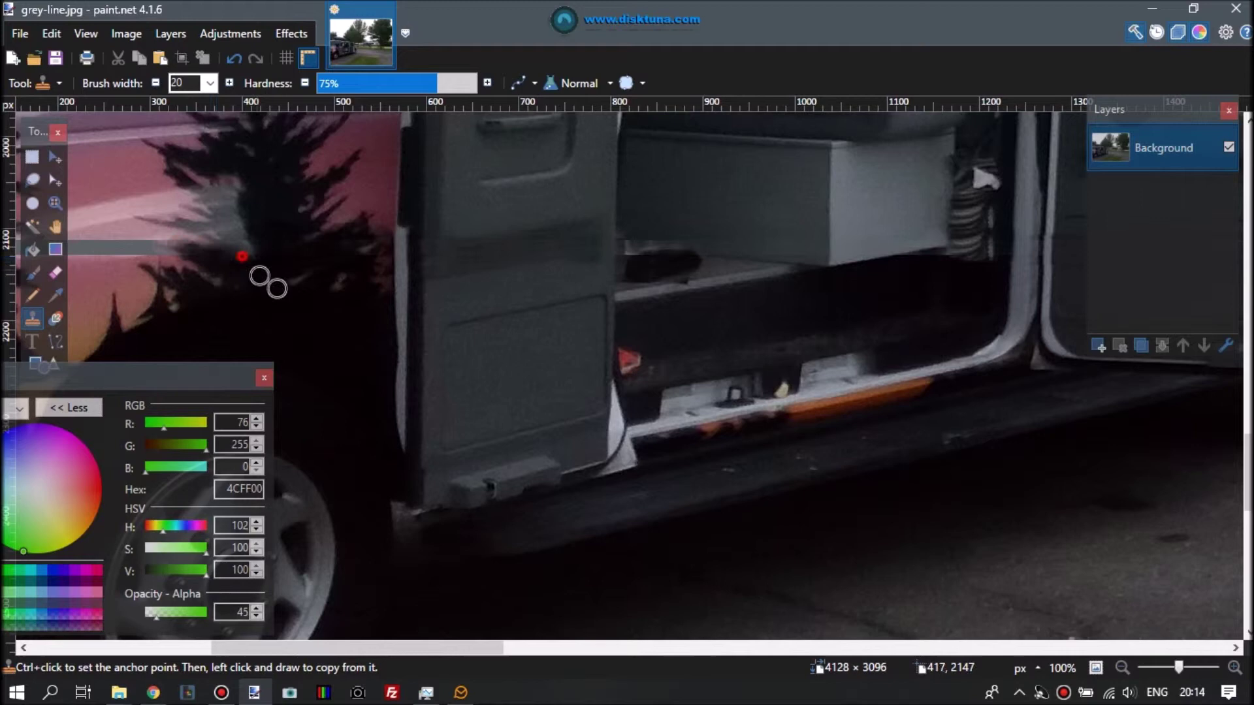
Step: Clone the pink sky and small tree over the grey line in the mural above the rear wheel, blending the leftover edges
{"action": "left_click_drag", "start_coordinate": [476, 648], "coordinate": [385, 648]}
{"action": "left_click", "coordinate": [509, 228], "text": "ctrl"}
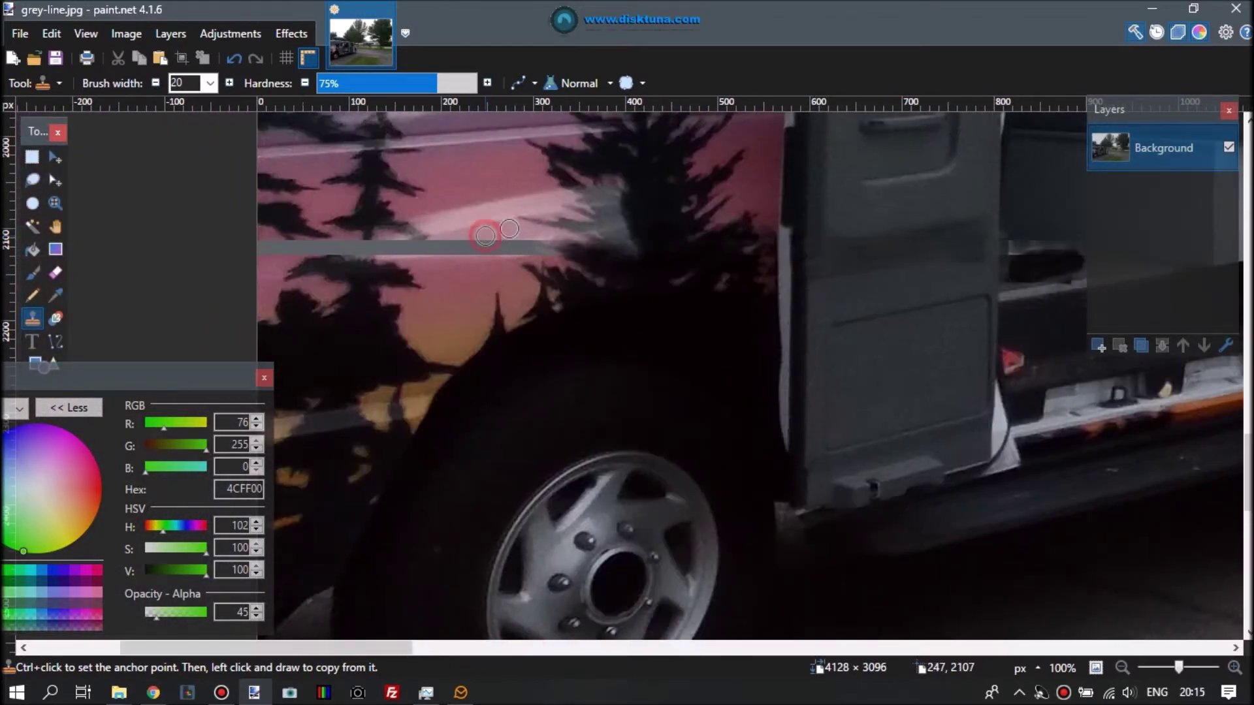
{"action": "mouse_move", "coordinate": [459, 236]}
{"action": "left_mouse_down"}
{"action": "mouse_move", "coordinate": [439, 238]}
{"action": "mouse_move", "coordinate": [491, 233]}
{"action": "left_mouse_up"}
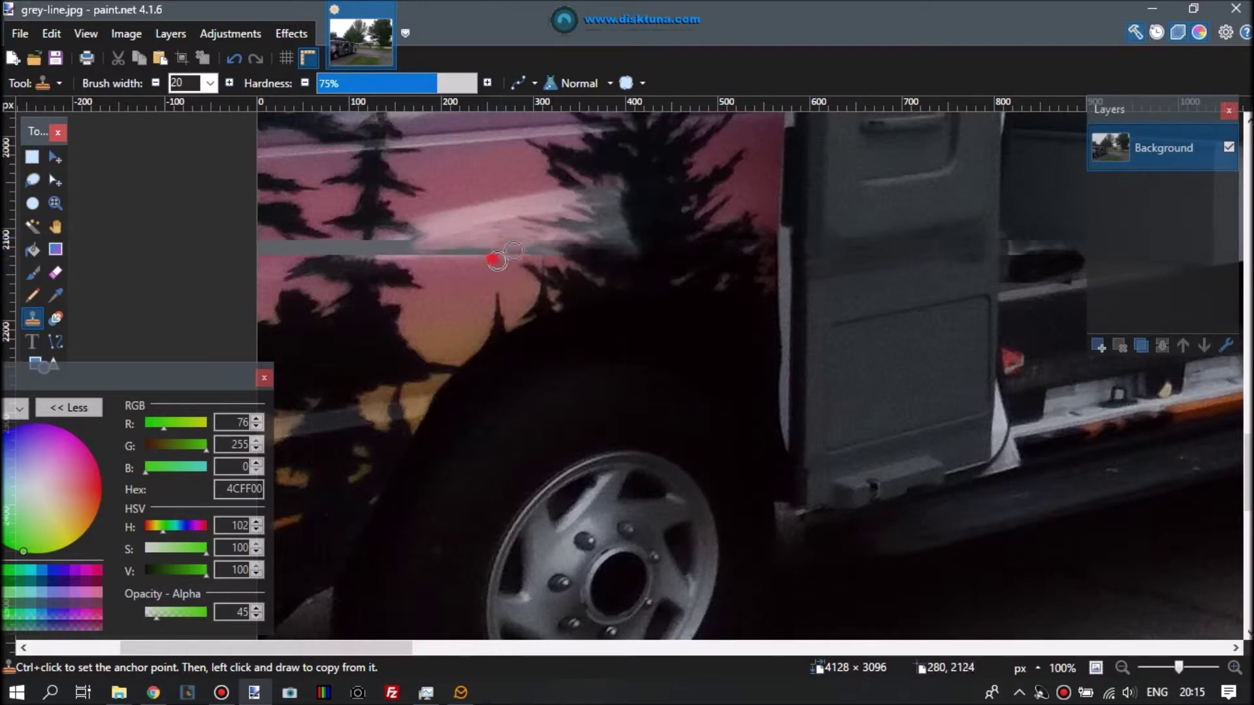
{"action": "mouse_move", "coordinate": [465, 257]}
{"action": "left_mouse_down"}
{"action": "mouse_move", "coordinate": [422, 258]}
{"action": "mouse_move", "coordinate": [514, 253]}
{"action": "mouse_move", "coordinate": [431, 251]}
{"action": "mouse_move", "coordinate": [361, 309]}
{"action": "mouse_move", "coordinate": [368, 266]}
{"action": "mouse_move", "coordinate": [351, 266]}
{"action": "mouse_move", "coordinate": [385, 261]}
{"action": "mouse_move", "coordinate": [360, 243]}
{"action": "left_mouse_up"}
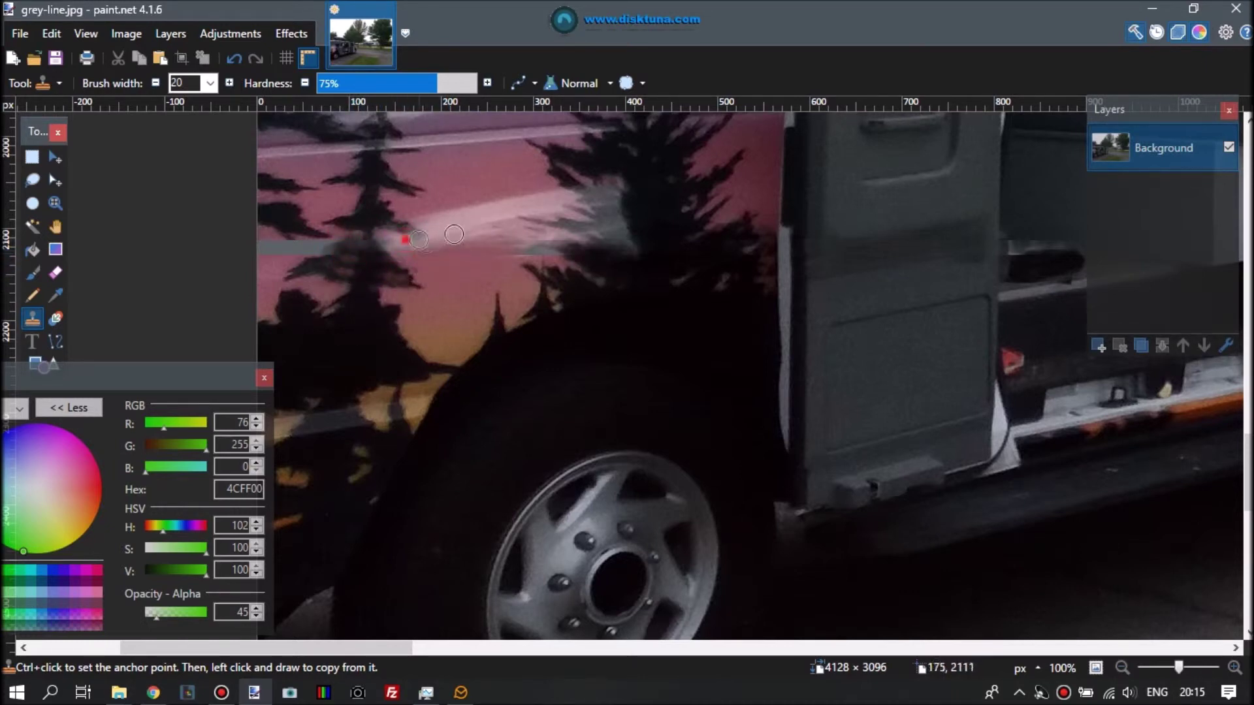
{"action": "left_click", "coordinate": [516, 255], "text": "ctrl"}
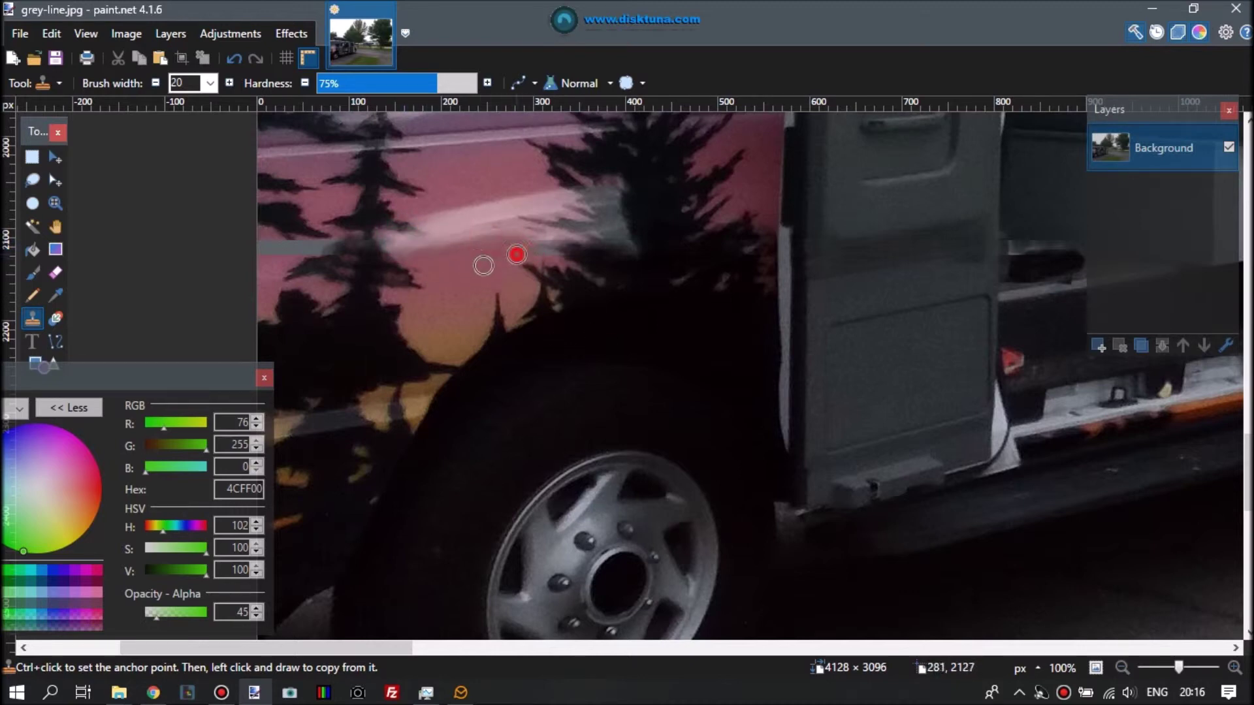
{"action": "left_click", "coordinate": [541, 248]}
Step: Clone grass over the grey line from the photo's right edge to where the lawn meets the asphalt
{"action": "left_click_drag", "start_coordinate": [380, 648], "coordinate": [1109, 648]}
{"action": "left_click", "coordinate": [969, 200], "text": "ctrl"}
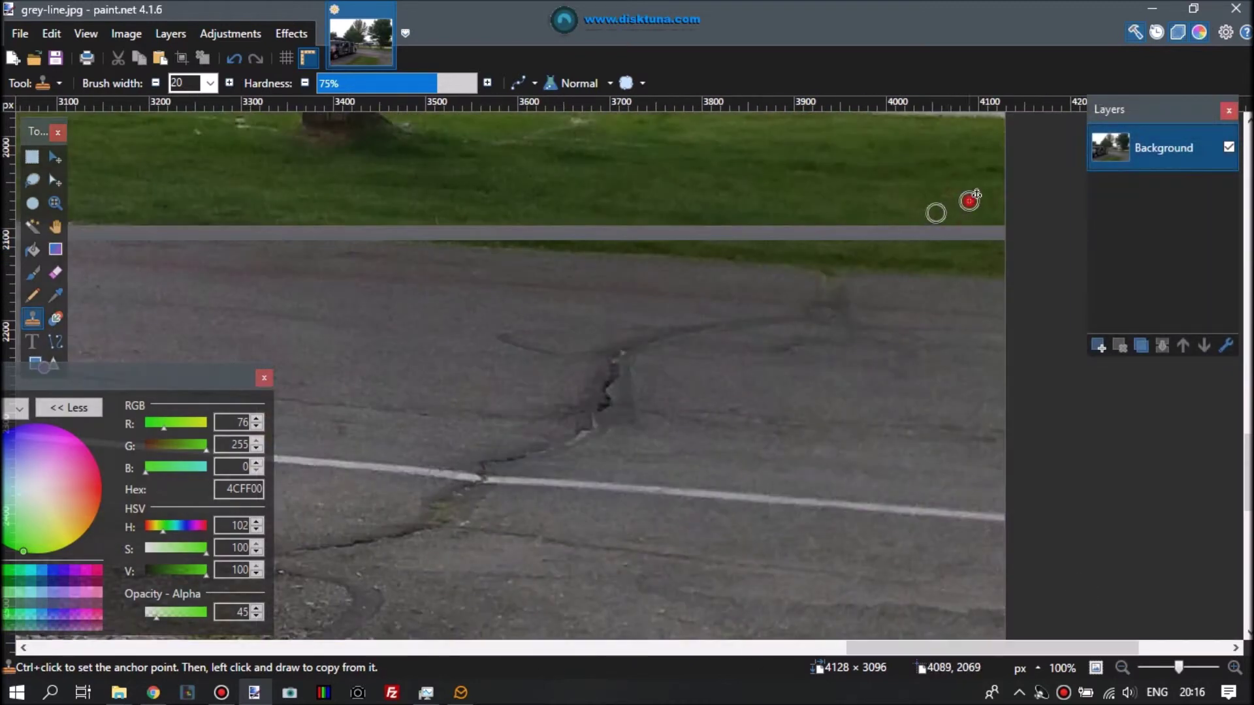
{"action": "mouse_move", "coordinate": [972, 230]}
{"action": "left_mouse_down"}
{"action": "mouse_move", "coordinate": [808, 218]}
{"action": "mouse_move", "coordinate": [906, 237]}
{"action": "left_mouse_up"}
{"action": "left_click", "coordinate": [589, 158], "text": "ctrl"}
{"action": "left_click_drag", "start_coordinate": [725, 229], "coordinate": [798, 230]}
{"action": "left_click_drag", "start_coordinate": [879, 230], "coordinate": [845, 230]}
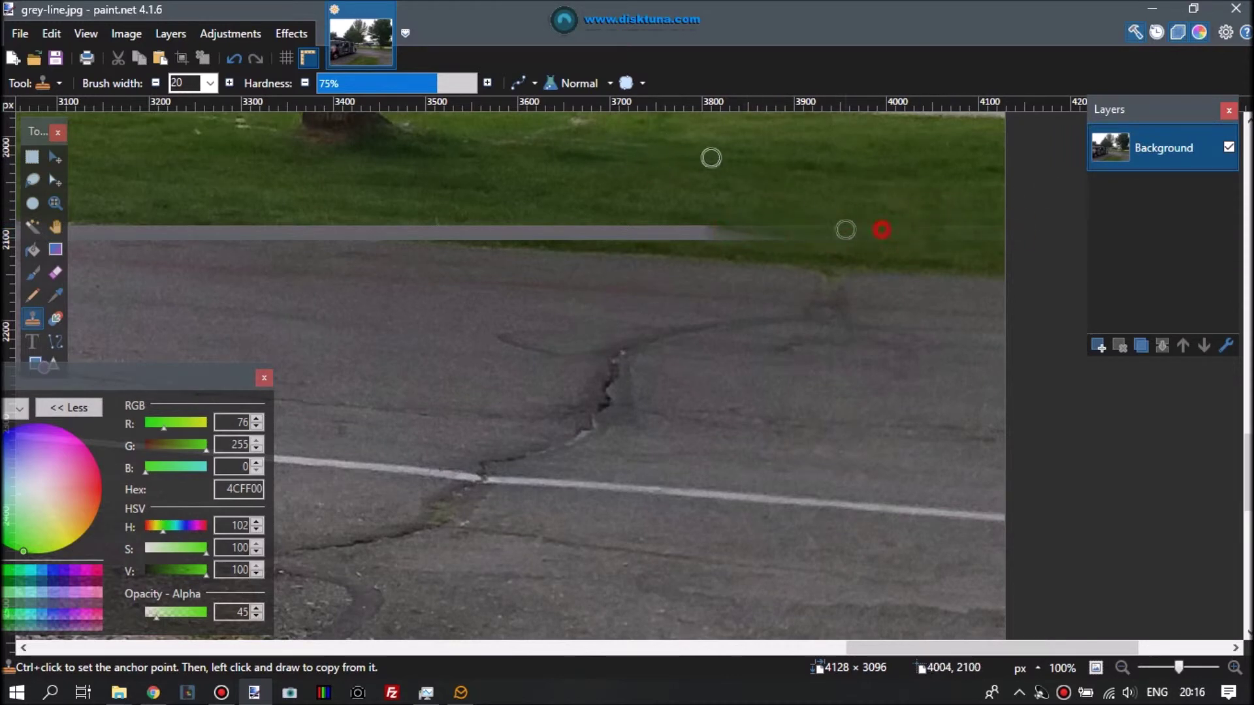
{"action": "left_click", "coordinate": [864, 153], "text": "ctrl"}
{"action": "mouse_move", "coordinate": [737, 232]}
{"action": "left_mouse_down"}
{"action": "mouse_move", "coordinate": [786, 230]}
{"action": "mouse_move", "coordinate": [580, 231]}
{"action": "mouse_move", "coordinate": [725, 246]}
{"action": "mouse_move", "coordinate": [498, 227]}
{"action": "mouse_move", "coordinate": [613, 247]}
{"action": "mouse_move", "coordinate": [470, 249]}
{"action": "mouse_move", "coordinate": [387, 222]}
{"action": "mouse_move", "coordinate": [621, 249]}
{"action": "mouse_move", "coordinate": [614, 235]}
{"action": "mouse_move", "coordinate": [482, 240]}
{"action": "left_mouse_up"}
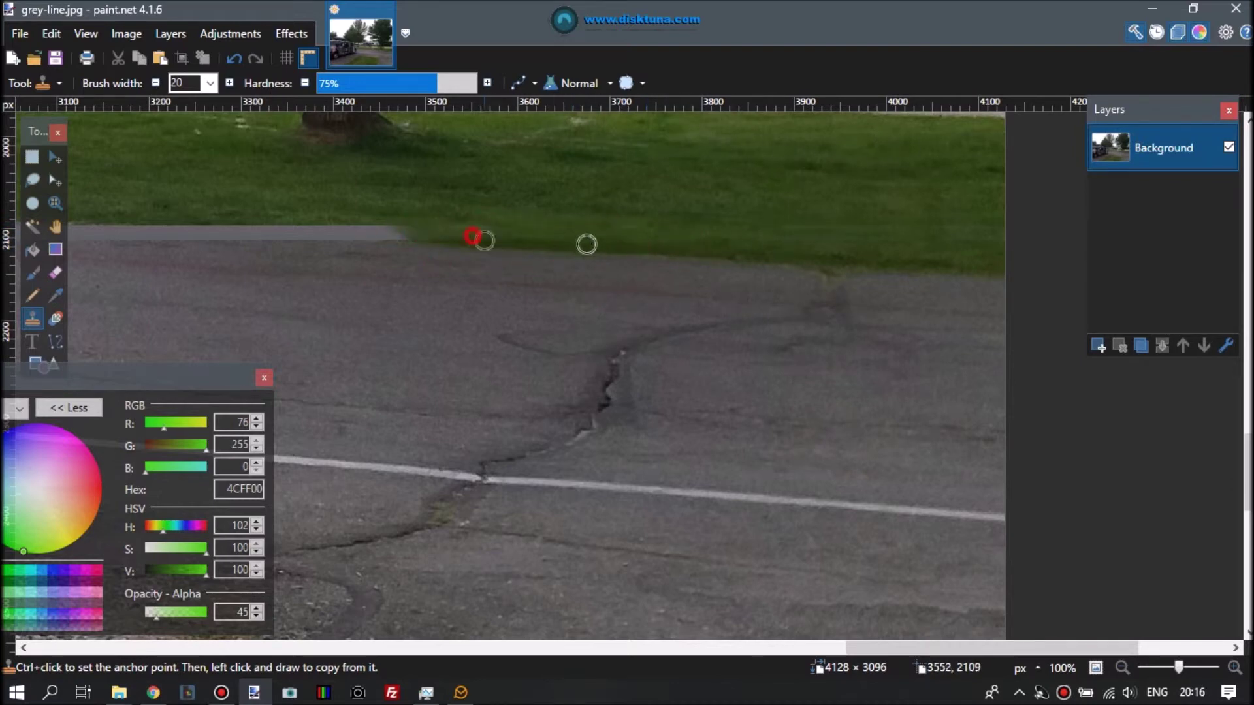
Step: Clone over the grey line along the boundary of lawn and asphalt between the tree trunk and the rock
{"action": "left_click_drag", "start_coordinate": [1042, 647], "coordinate": [936, 647]}
{"action": "mouse_move", "coordinate": [868, 241]}
{"action": "left_mouse_down"}
{"action": "mouse_move", "coordinate": [800, 229]}
{"action": "mouse_move", "coordinate": [977, 225]}
{"action": "mouse_move", "coordinate": [870, 239]}
{"action": "mouse_move", "coordinate": [716, 234]}
{"action": "mouse_move", "coordinate": [789, 221]}
{"action": "mouse_move", "coordinate": [815, 231]}
{"action": "mouse_move", "coordinate": [679, 226]}
{"action": "left_mouse_up"}
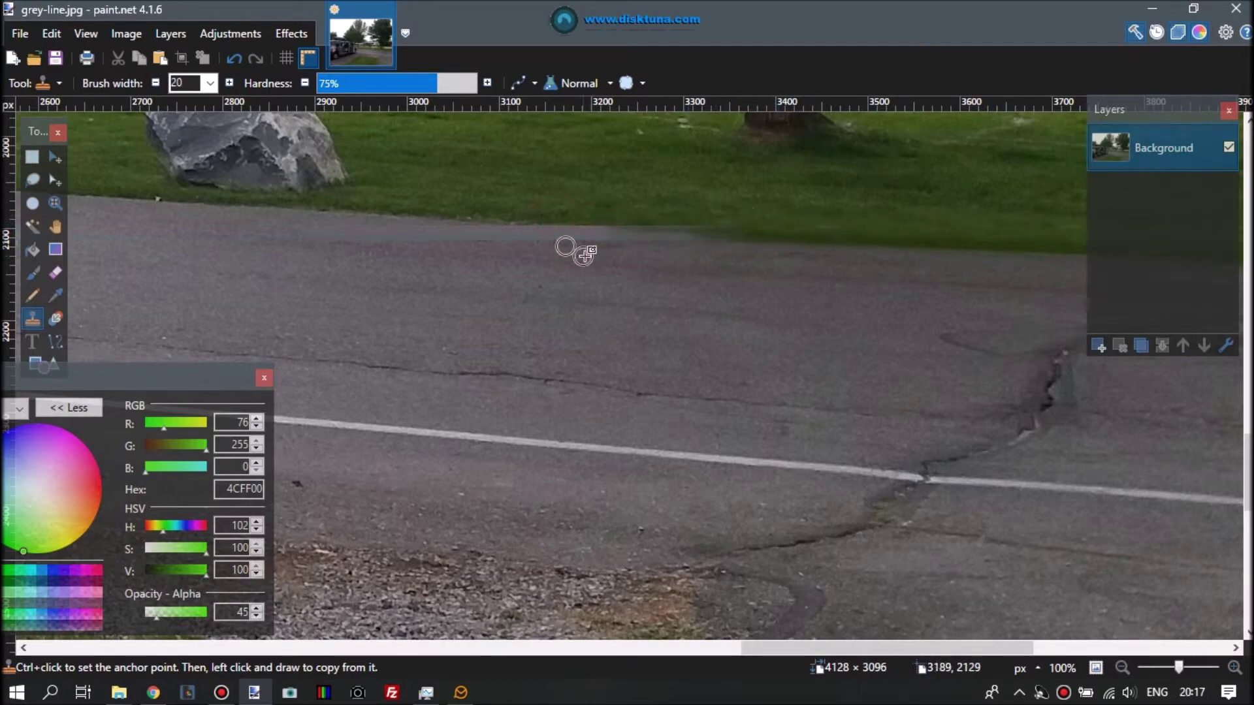
{"action": "left_click", "coordinate": [565, 266], "text": "ctrl"}
{"action": "left_click", "coordinate": [530, 240]}
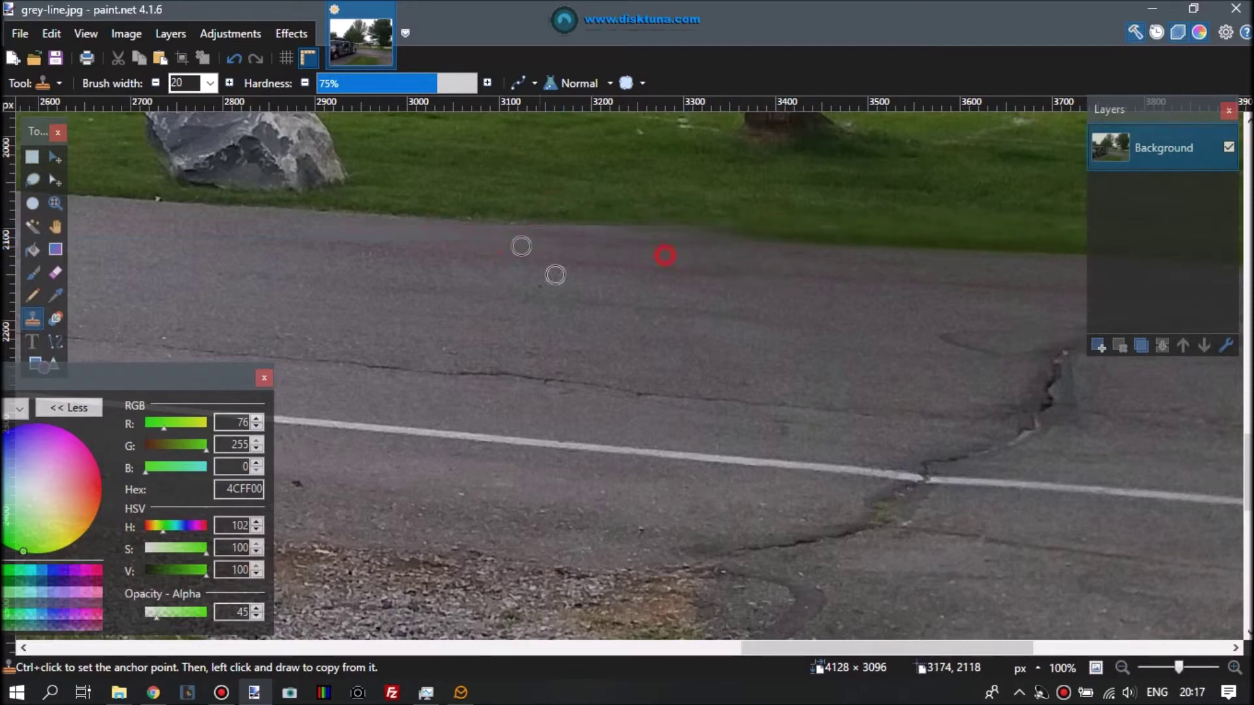
Step: Clone asphalt over the grey line on the road, working from the rock towards the van's front bumper
{"action": "left_click_drag", "start_coordinate": [851, 650], "coordinate": [594, 650]}
{"action": "left_click", "coordinate": [750, 216], "text": "ctrl"}
{"action": "mouse_move", "coordinate": [750, 246]}
{"action": "left_mouse_down"}
{"action": "mouse_move", "coordinate": [812, 247]}
{"action": "mouse_move", "coordinate": [724, 251]}
{"action": "mouse_move", "coordinate": [641, 230]}
{"action": "mouse_move", "coordinate": [494, 245]}
{"action": "mouse_move", "coordinate": [541, 275]}
{"action": "mouse_move", "coordinate": [546, 253]}
{"action": "mouse_move", "coordinate": [606, 247]}
{"action": "left_mouse_up"}
{"action": "left_click_drag", "start_coordinate": [527, 216], "coordinate": [438, 238]}
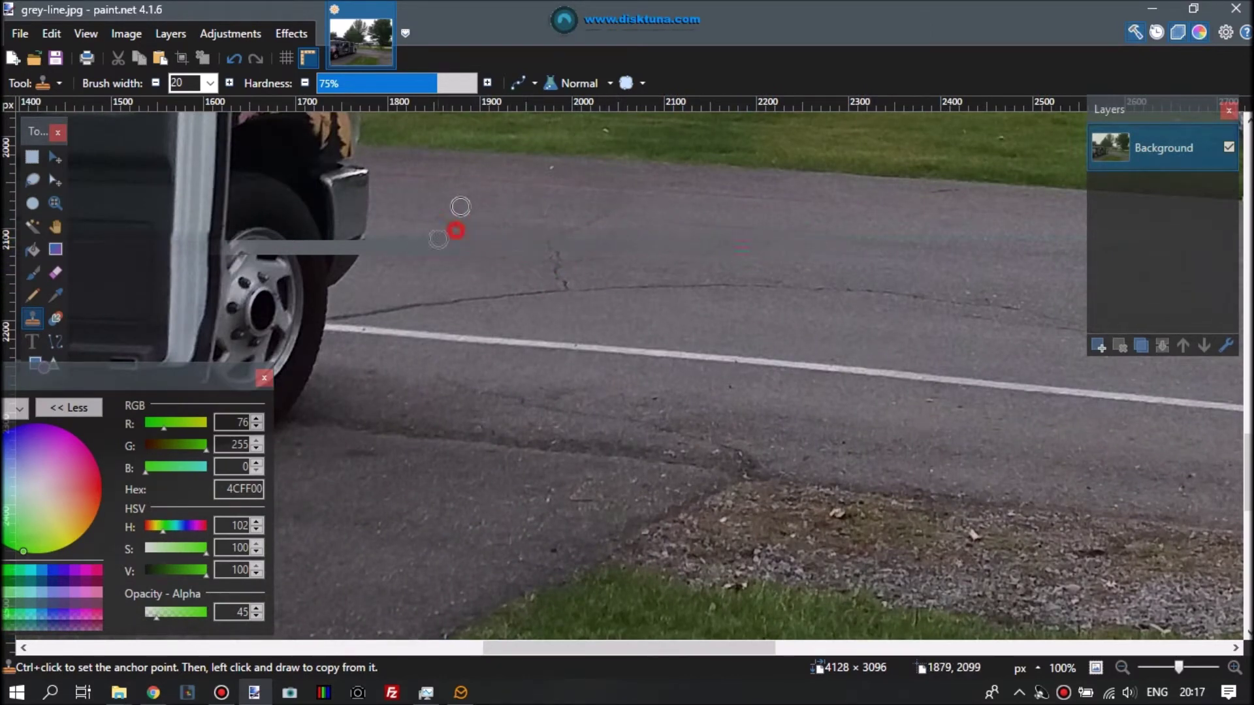
Step: Clone over the grey line at the bumper's inner edge beside the front tyre, using a brush width of 3
{"action": "left_click_drag", "start_coordinate": [575, 649], "coordinate": [523, 649]}
{"action": "left_click", "coordinate": [156, 83]}
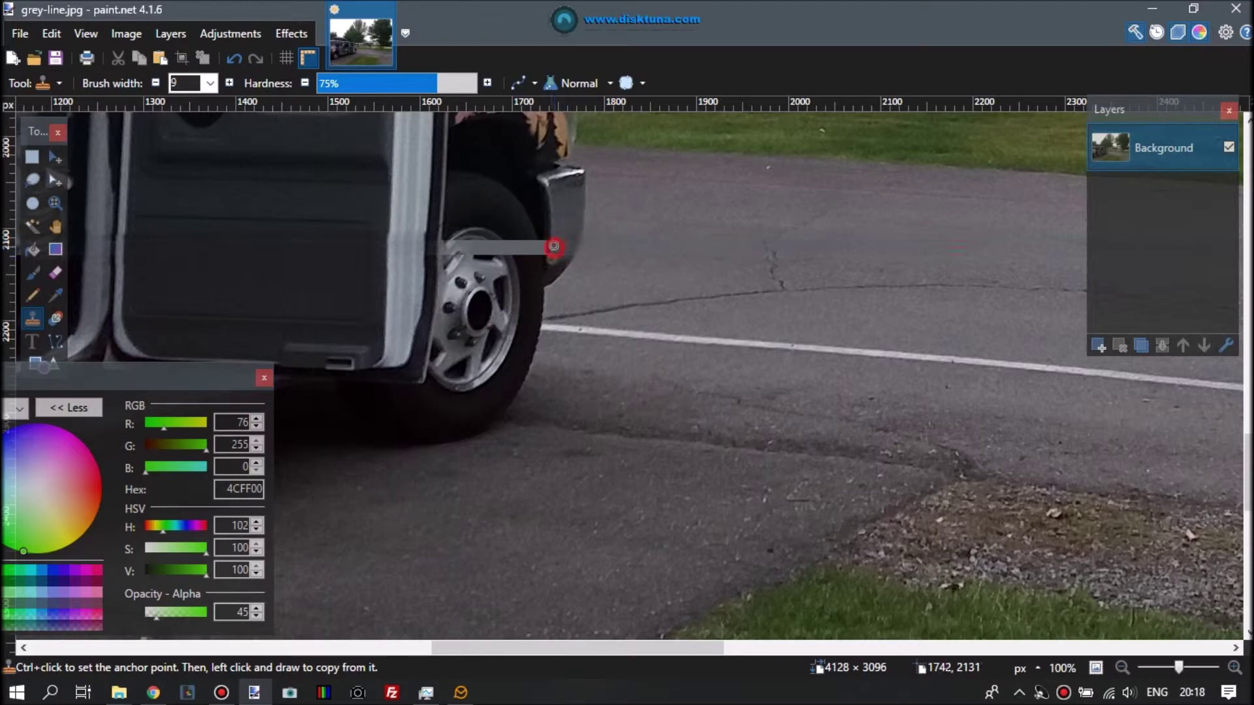
{"action": "scroll", "coordinate": [542, 229], "scroll_direction": "up", "scroll_amount": 3}
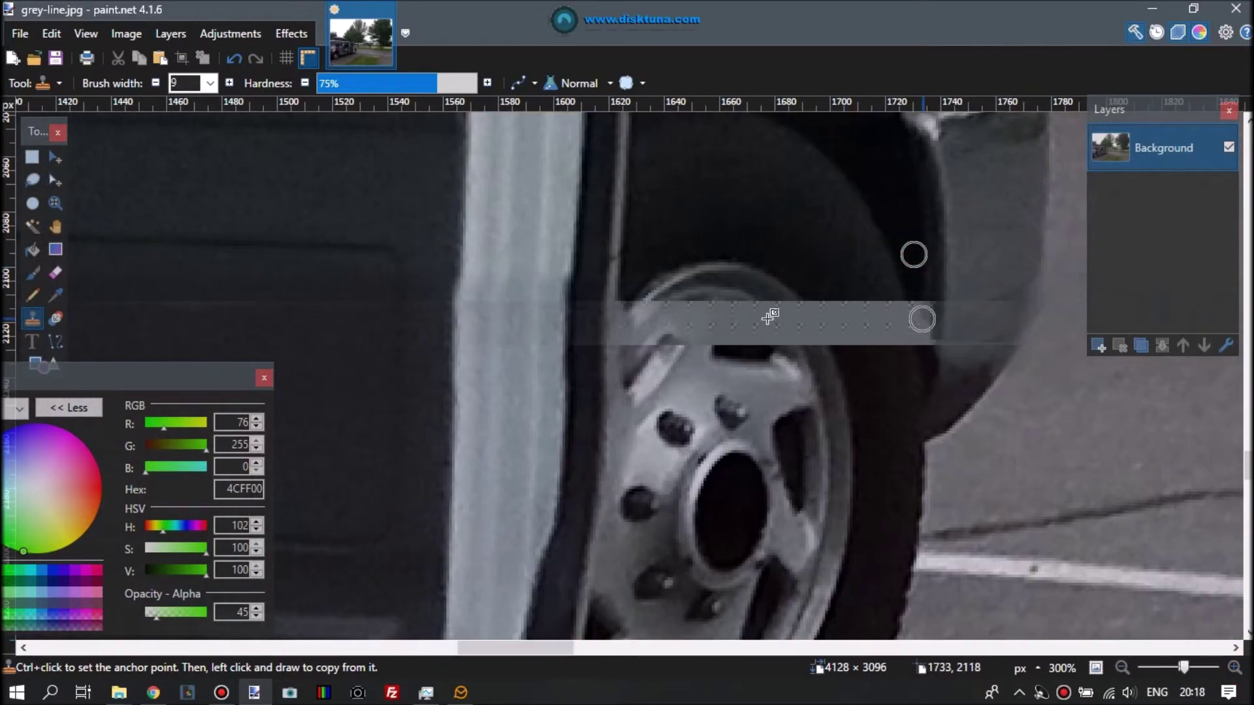
{"action": "left_click", "coordinate": [156, 83], "text": "ctrl"}
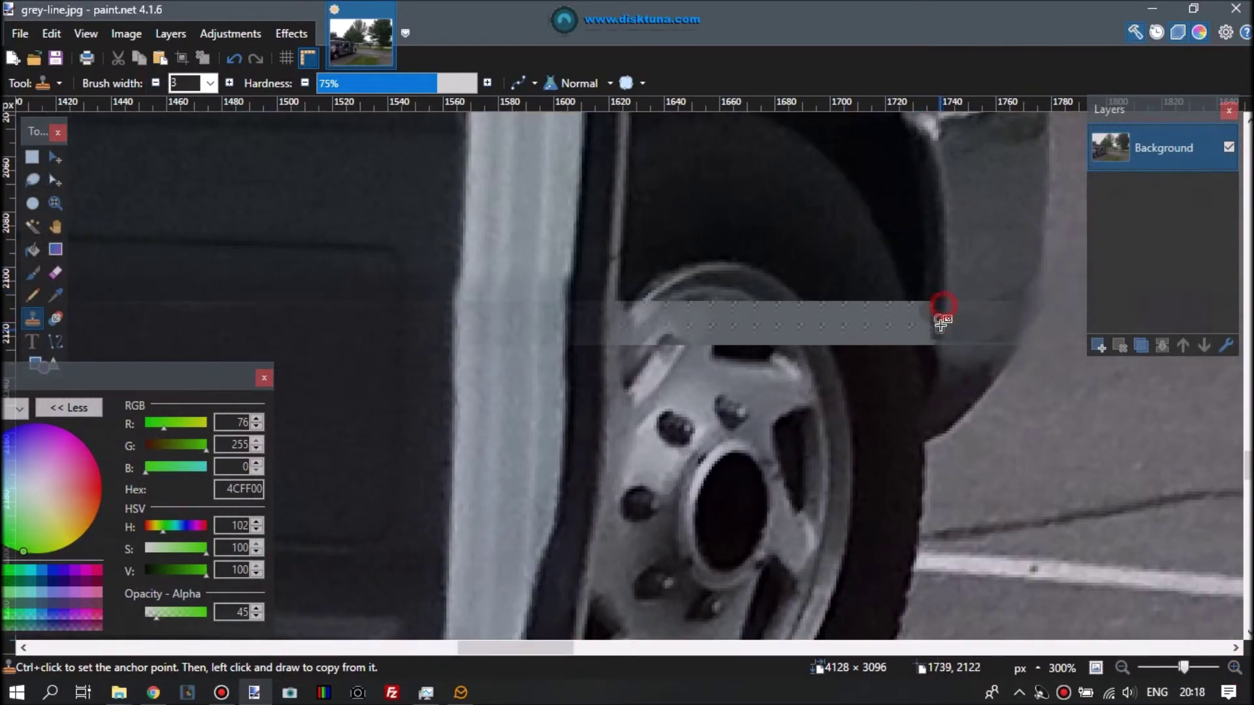
{"action": "left_click_drag", "start_coordinate": [918, 294], "coordinate": [921, 304]}
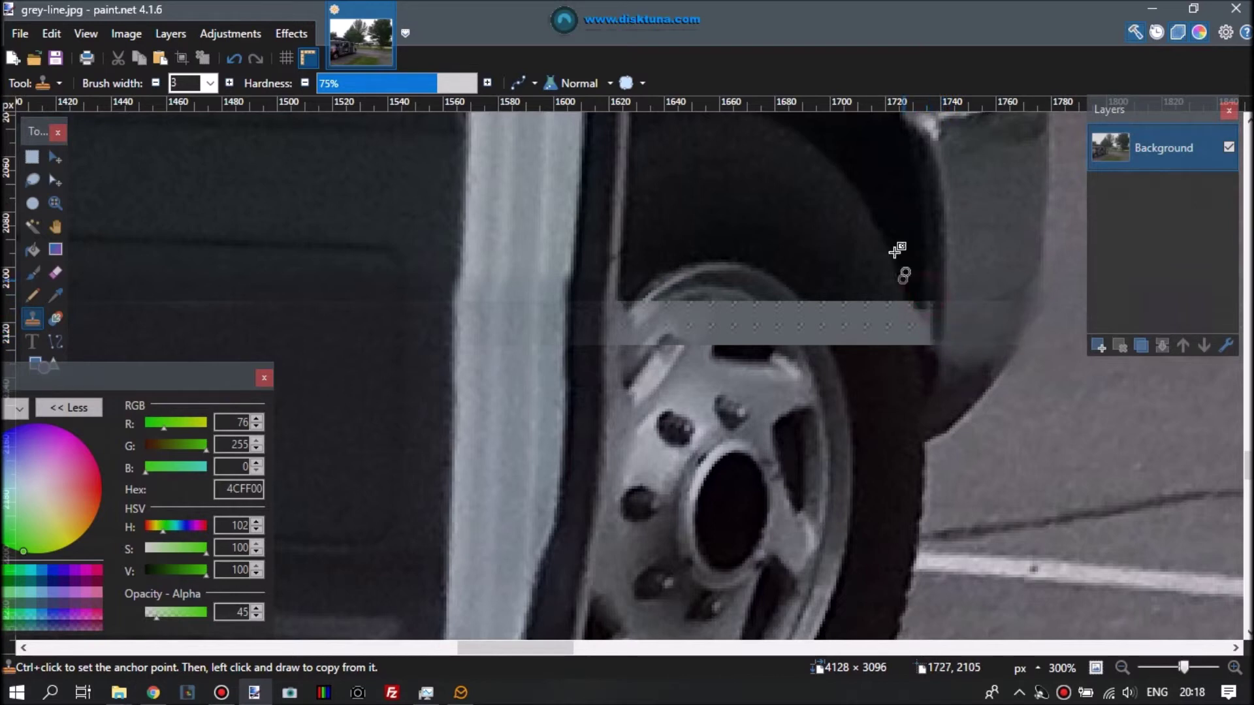
Step: Set the brush width to 8 and clone dark tyre and wheel-rim detail over the grey line across the front wheel
{"action": "left_click", "coordinate": [228, 83]}
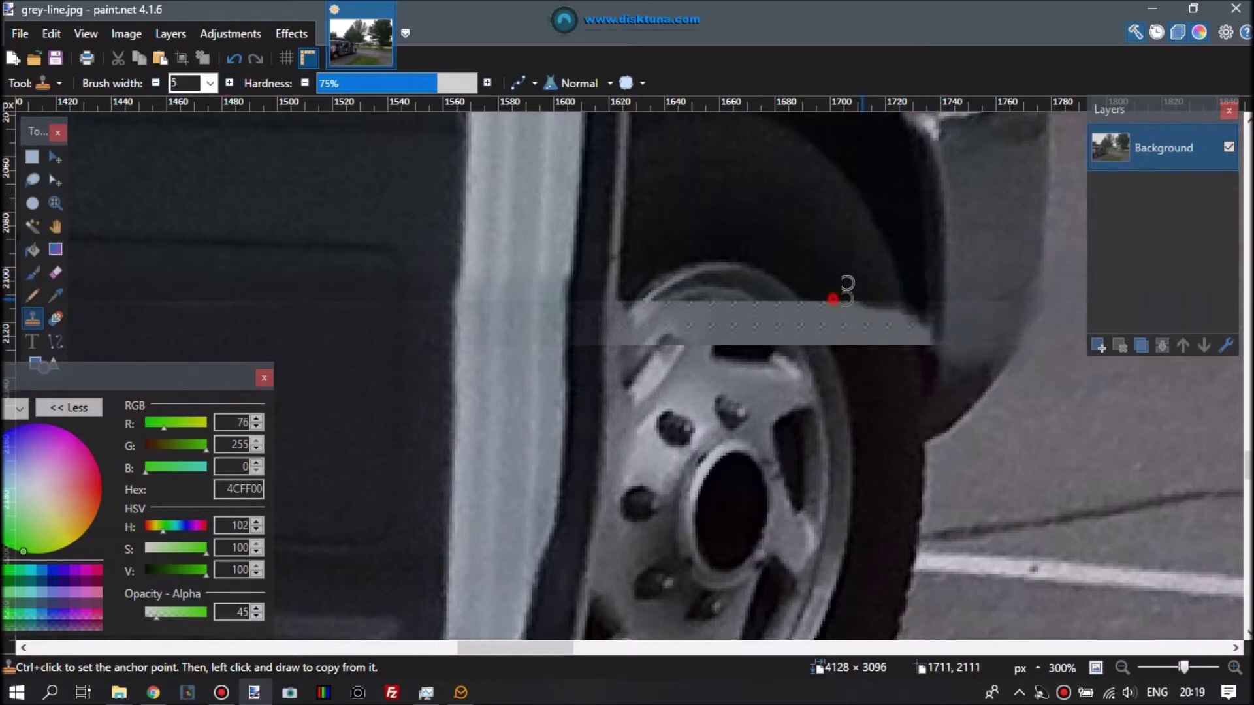
{"action": "left_click", "coordinate": [229, 83]}
{"action": "left_click", "coordinate": [229, 83]}
{"action": "left_click", "coordinate": [230, 83]}
{"action": "left_click", "coordinate": [798, 256], "text": "ctrl"}
{"action": "mouse_move", "coordinate": [819, 283]}
{"action": "left_mouse_down"}
{"action": "mouse_move", "coordinate": [858, 290]}
{"action": "mouse_move", "coordinate": [810, 284]}
{"action": "mouse_move", "coordinate": [828, 306]}
{"action": "mouse_move", "coordinate": [893, 296]}
{"action": "mouse_move", "coordinate": [911, 320]}
{"action": "left_mouse_up"}
{"action": "mouse_move", "coordinate": [917, 340]}
{"action": "left_mouse_down"}
{"action": "mouse_move", "coordinate": [847, 307]}
{"action": "mouse_move", "coordinate": [869, 331]}
{"action": "mouse_move", "coordinate": [852, 336]}
{"action": "mouse_move", "coordinate": [869, 366]}
{"action": "mouse_move", "coordinate": [856, 327]}
{"action": "mouse_move", "coordinate": [840, 331]}
{"action": "mouse_move", "coordinate": [840, 366]}
{"action": "mouse_move", "coordinate": [802, 300]}
{"action": "mouse_move", "coordinate": [803, 339]}
{"action": "mouse_move", "coordinate": [791, 307]}
{"action": "mouse_move", "coordinate": [666, 359]}
{"action": "mouse_move", "coordinate": [708, 324]}
{"action": "mouse_move", "coordinate": [712, 290]}
{"action": "mouse_move", "coordinate": [637, 321]}
{"action": "mouse_move", "coordinate": [730, 257]}
{"action": "mouse_move", "coordinate": [666, 314]}
{"action": "mouse_move", "coordinate": [621, 264]}
{"action": "mouse_move", "coordinate": [601, 316]}
{"action": "mouse_move", "coordinate": [617, 307]}
{"action": "left_mouse_up"}
{"action": "left_click", "coordinate": [872, 393], "text": "ctrl"}
{"action": "mouse_move", "coordinate": [712, 313]}
{"action": "left_mouse_down"}
{"action": "mouse_move", "coordinate": [698, 315]}
{"action": "mouse_move", "coordinate": [708, 300]}
{"action": "mouse_move", "coordinate": [687, 310]}
{"action": "mouse_move", "coordinate": [683, 347]}
{"action": "mouse_move", "coordinate": [705, 359]}
{"action": "left_mouse_up"}
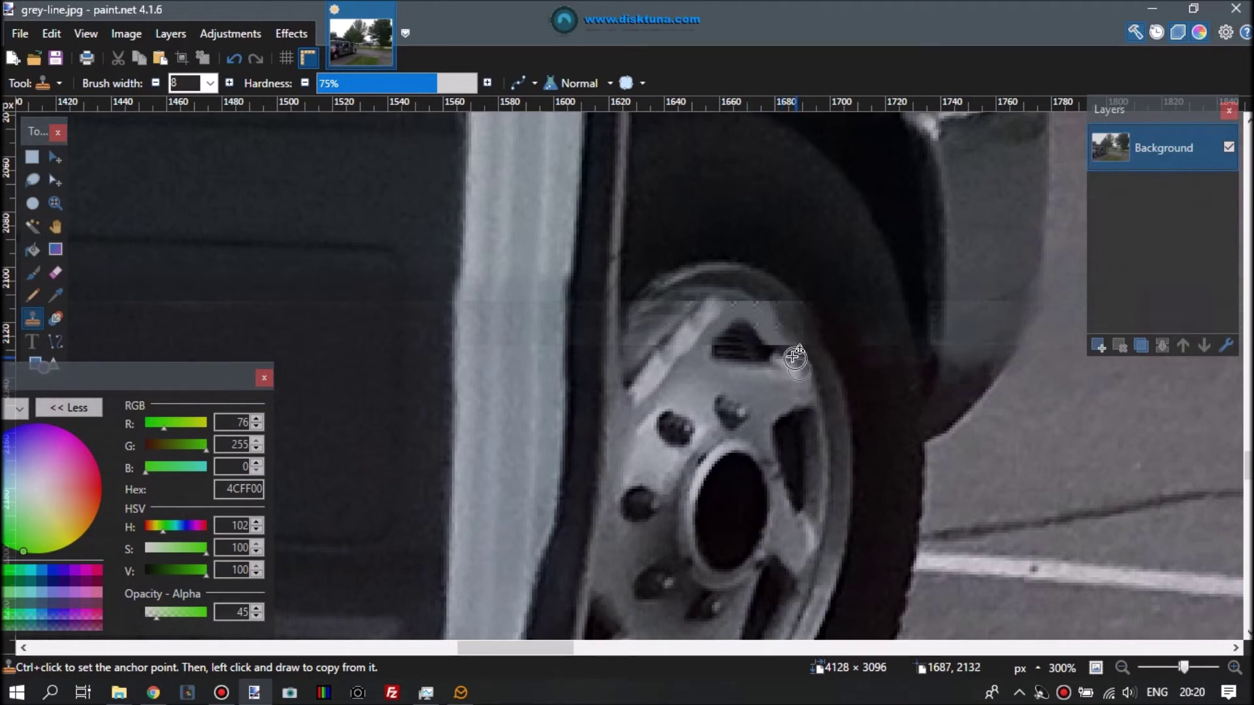
Step: Rebuild the upper spoke beside the wheel's triangular opening by cloning the bright spoke metal diagonally upwards
{"action": "left_click", "coordinate": [797, 359], "text": "ctrl"}
{"action": "left_click", "coordinate": [770, 338]}
{"action": "left_click", "coordinate": [751, 318]}
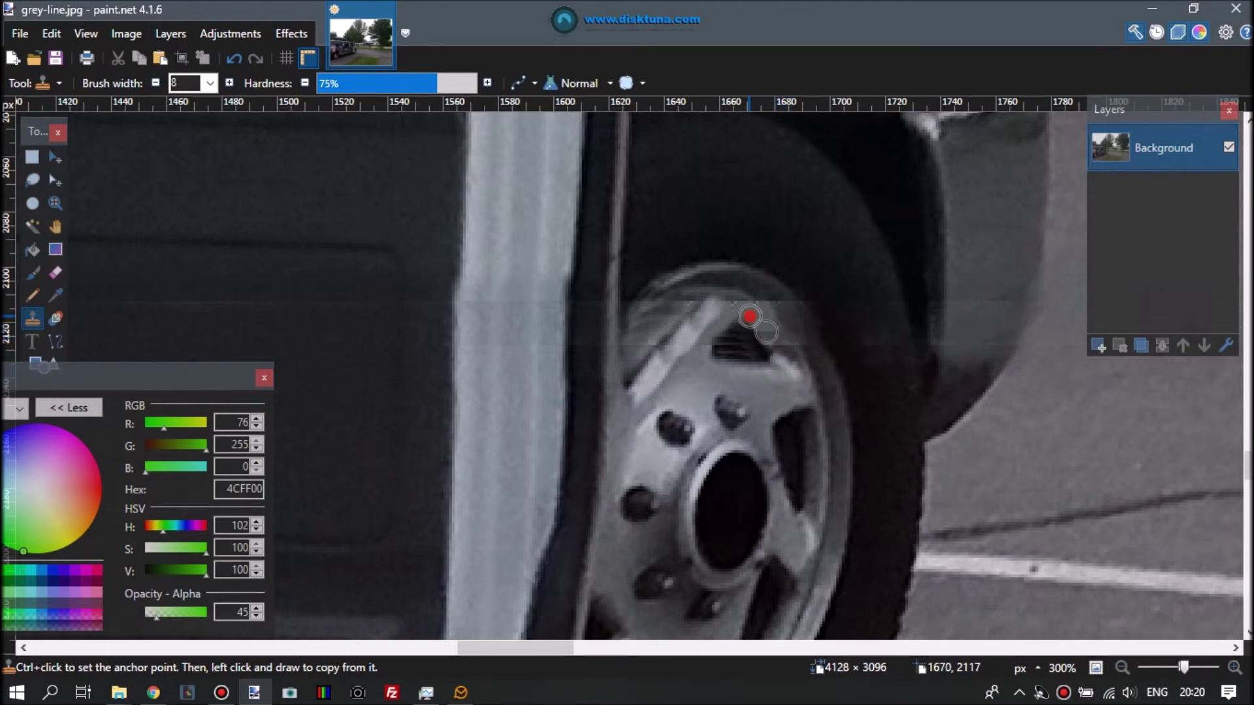
{"action": "left_click", "coordinate": [763, 320]}
{"action": "left_click", "coordinate": [758, 332]}
{"action": "left_click", "coordinate": [766, 313]}
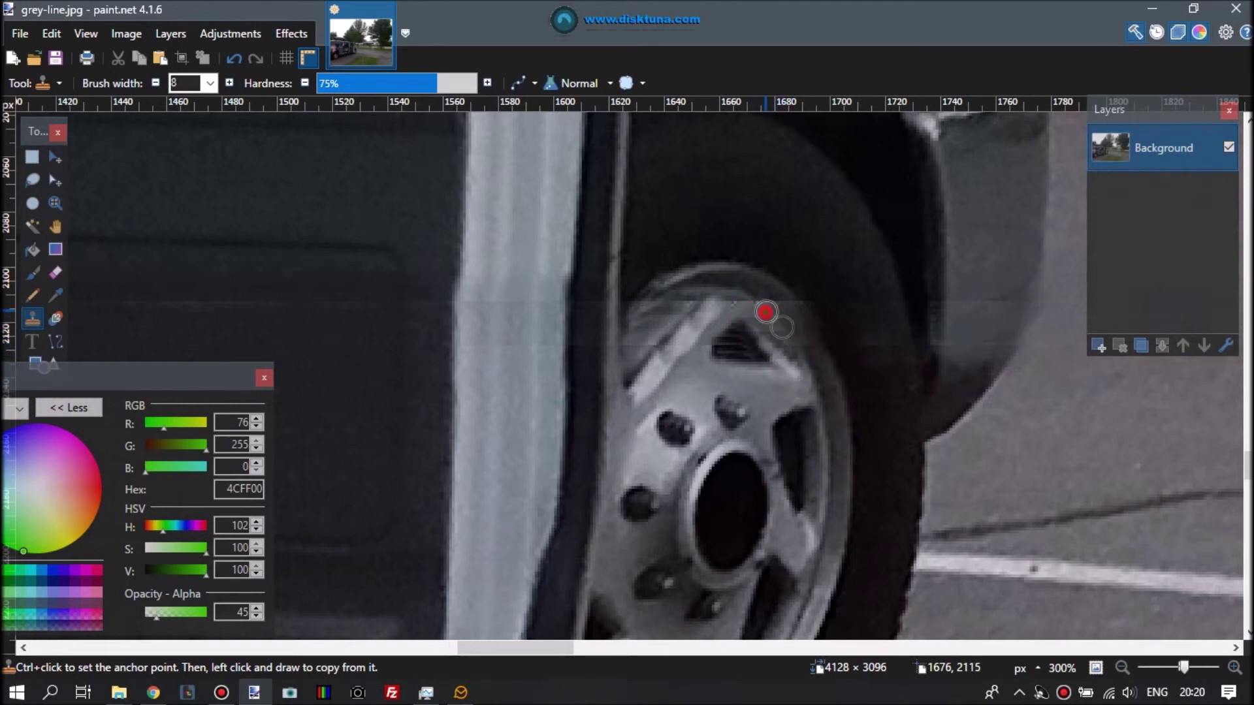
{"action": "left_click", "coordinate": [760, 331]}
{"action": "left_click", "coordinate": [768, 332]}
Step: Clone along the front wheel's upper rim edge to restore its curve where the grey line crossed
{"action": "mouse_move", "coordinate": [771, 296]}
{"action": "left_mouse_down"}
{"action": "mouse_move", "coordinate": [798, 330]}
{"action": "mouse_move", "coordinate": [751, 300]}
{"action": "mouse_move", "coordinate": [756, 290]}
{"action": "mouse_move", "coordinate": [722, 291]}
{"action": "mouse_move", "coordinate": [741, 294]}
{"action": "left_mouse_up"}
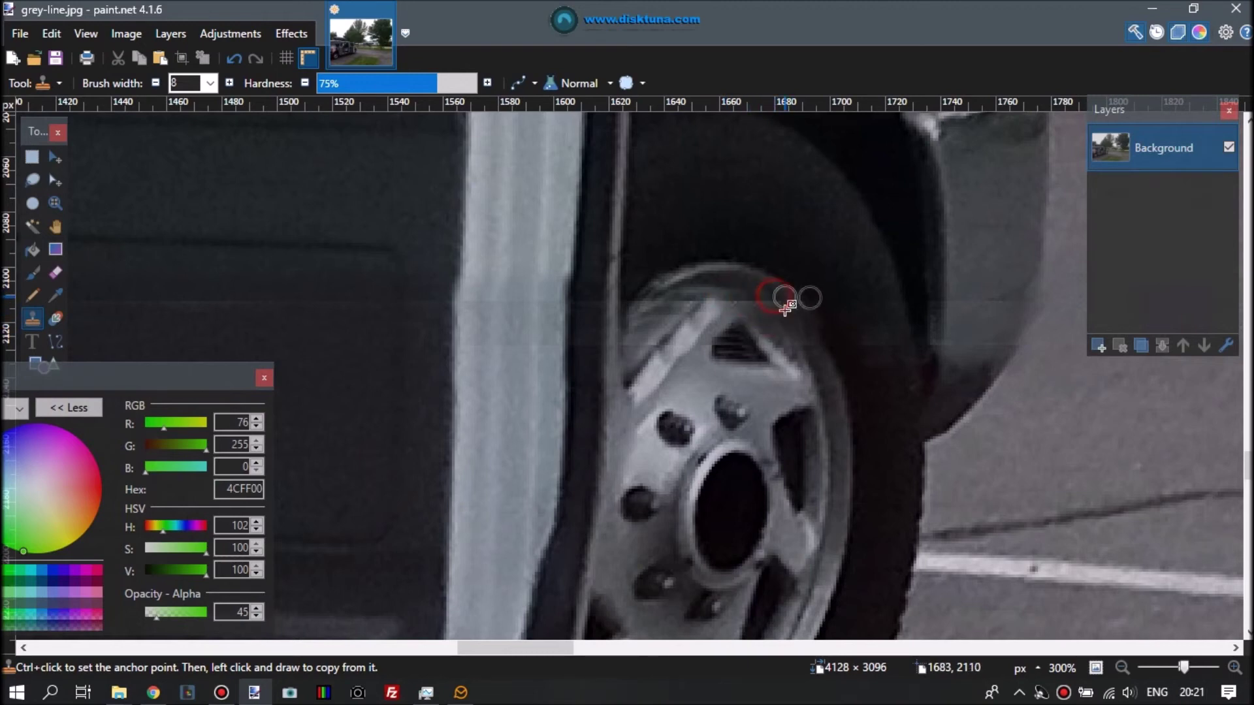
{"action": "mouse_move", "coordinate": [785, 308]}
{"action": "left_mouse_down"}
{"action": "mouse_move", "coordinate": [791, 297]}
{"action": "mouse_move", "coordinate": [748, 291]}
{"action": "left_mouse_up"}
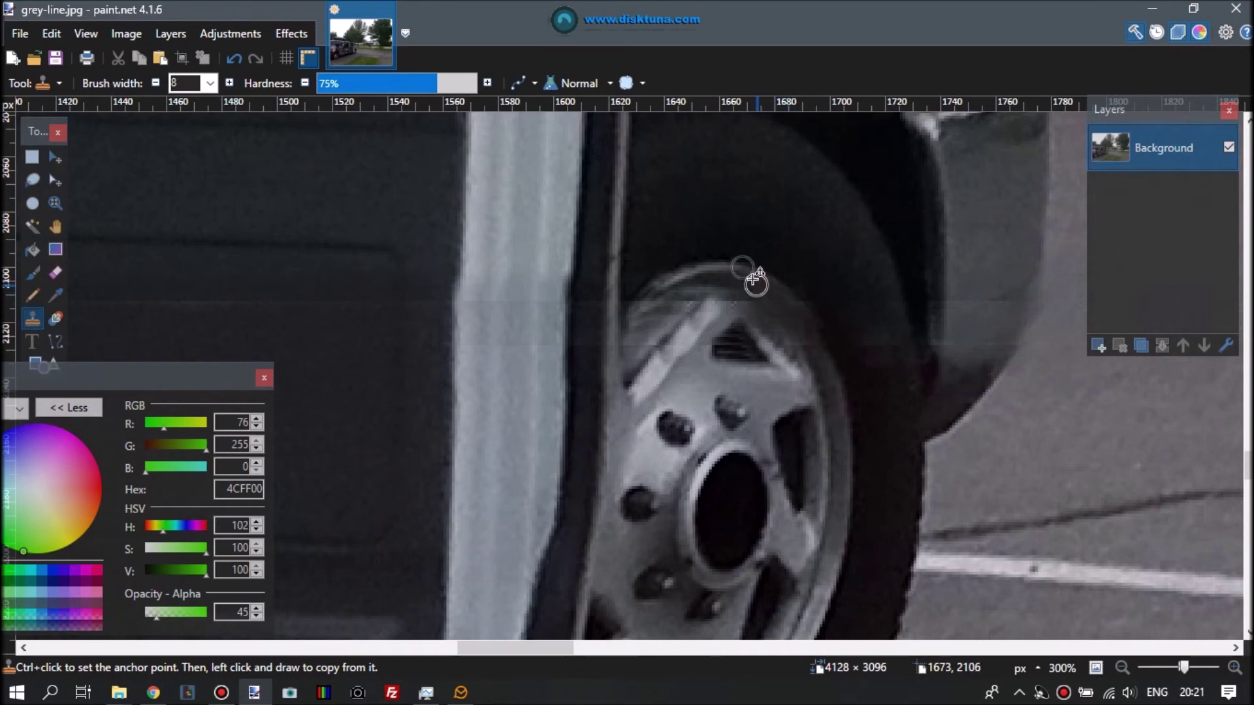
{"action": "left_click", "coordinate": [752, 275], "text": "ctrl"}
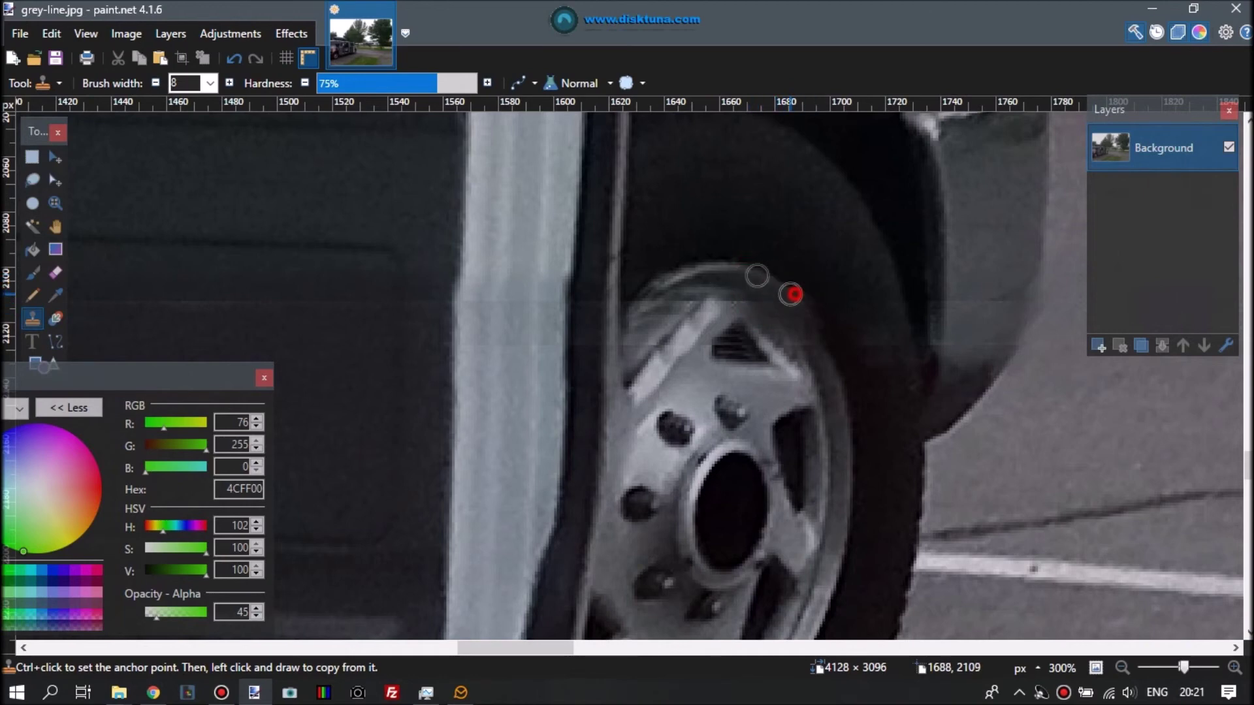